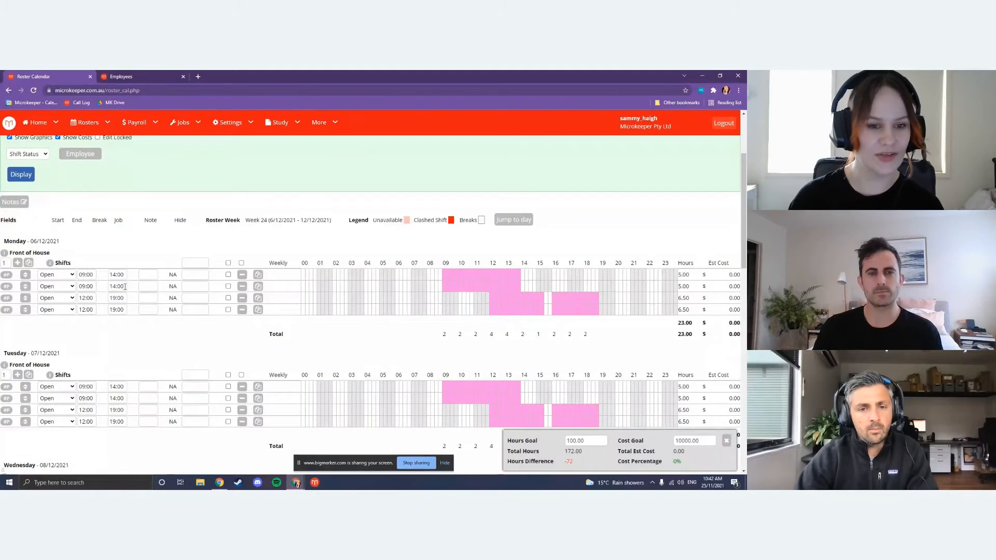
- Check the employee choices for the last Monday Front of House shift and keep it set to Open
click(94, 311)
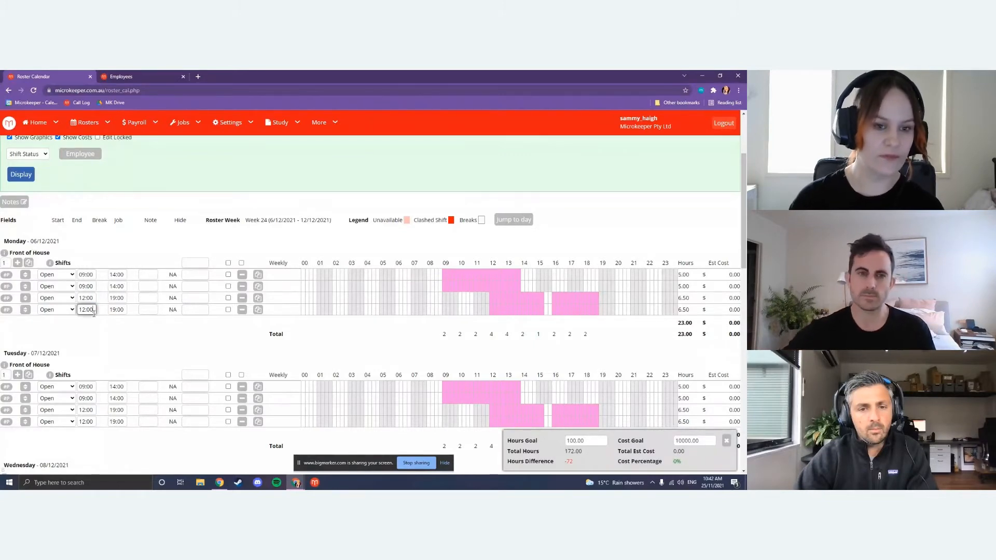
click(66, 310)
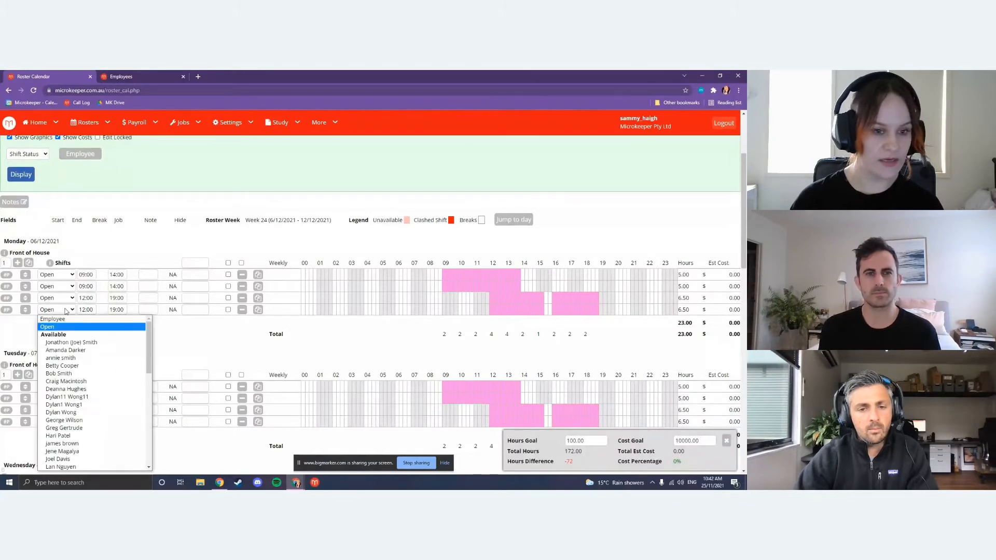
click(57, 328)
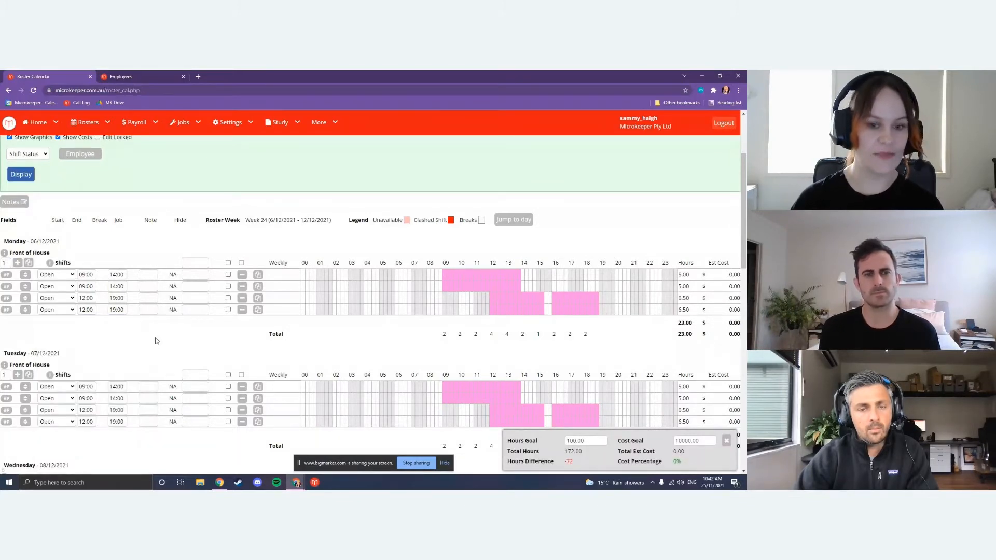
scroll(155, 341, up, 1)
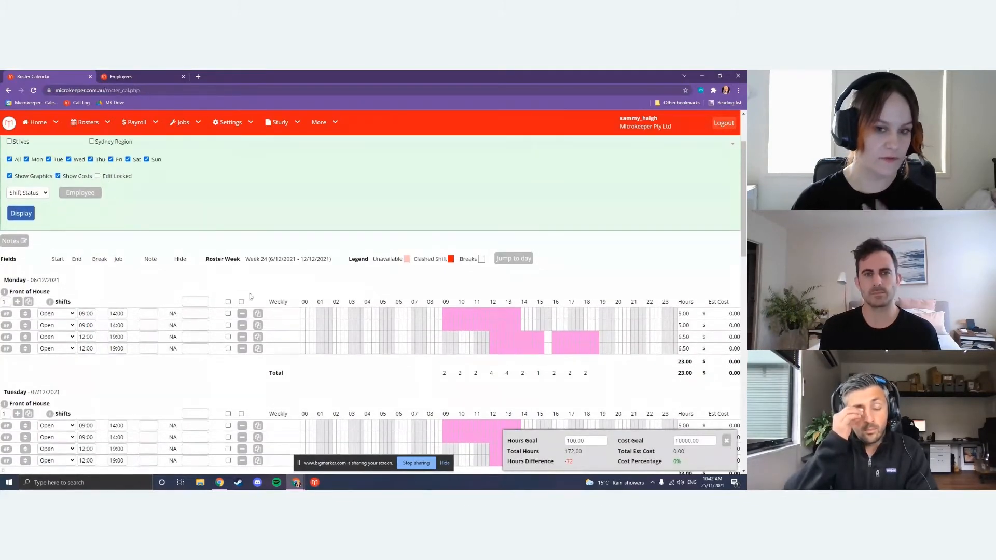
scroll(258, 286, up, 1)
scroll(257, 286, down, 2)
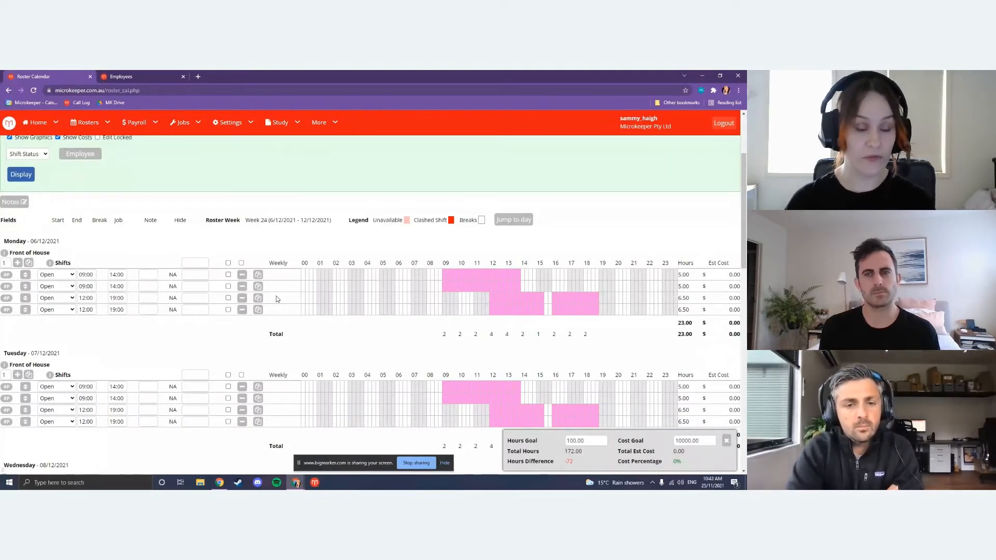
scroll(276, 298, up, 1)
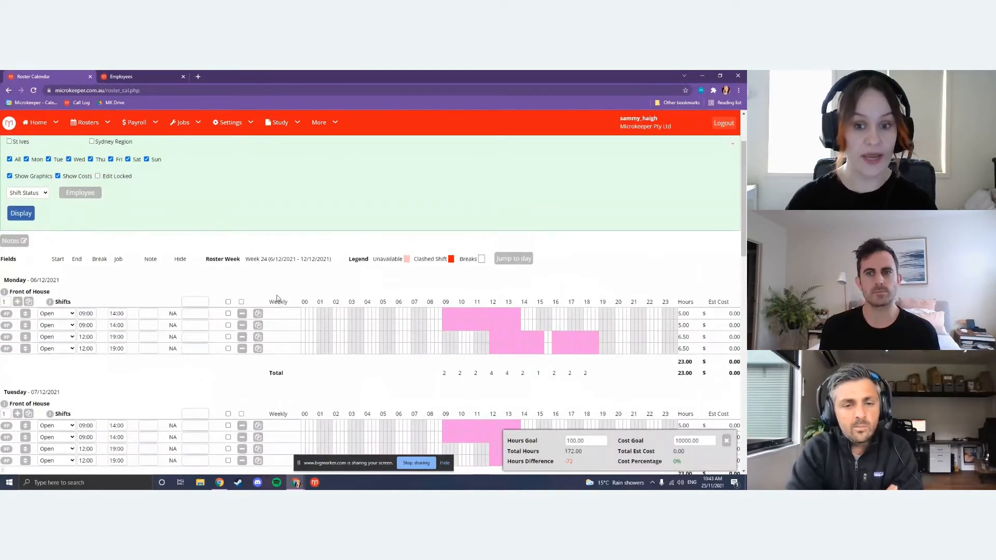
- Open the roster calendar's auction steps and review the first one about rostering open shifts
scroll(278, 297, up, 1)
scroll(279, 295, up, 1)
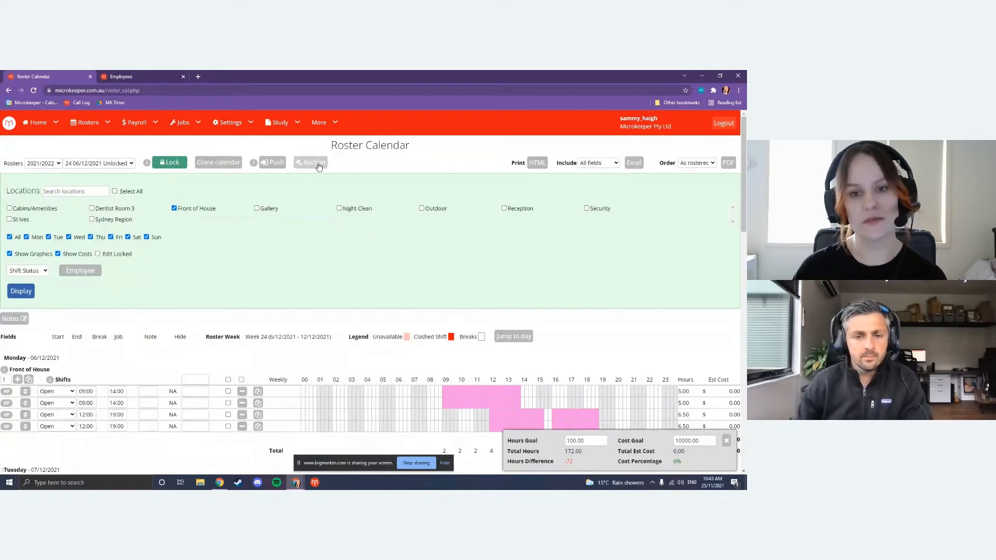
click(318, 165)
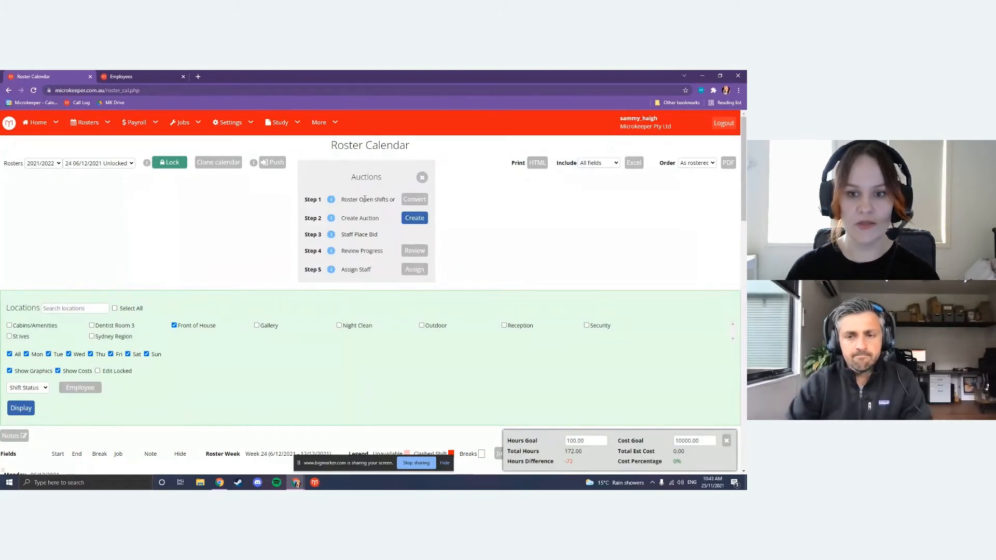
drag(363, 200, 385, 199)
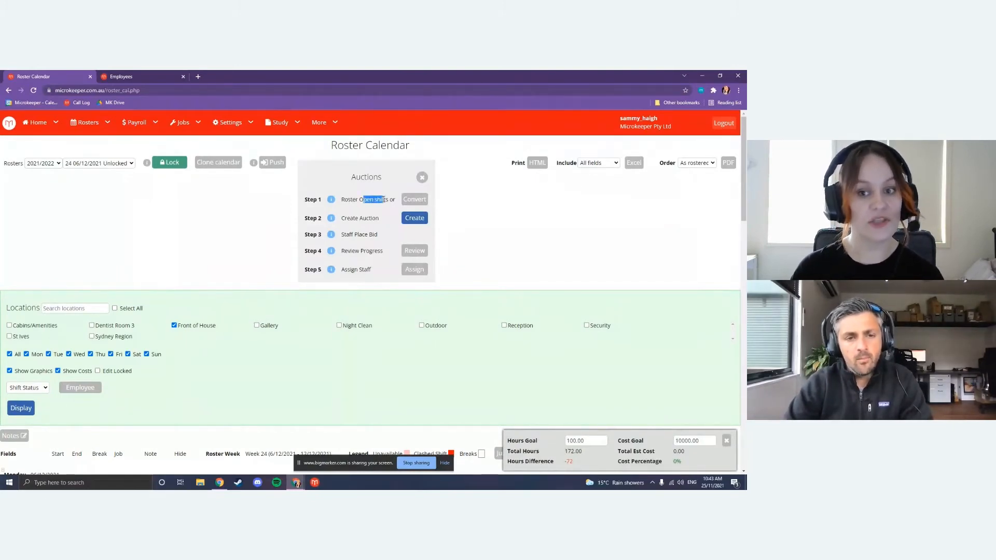
click(384, 199)
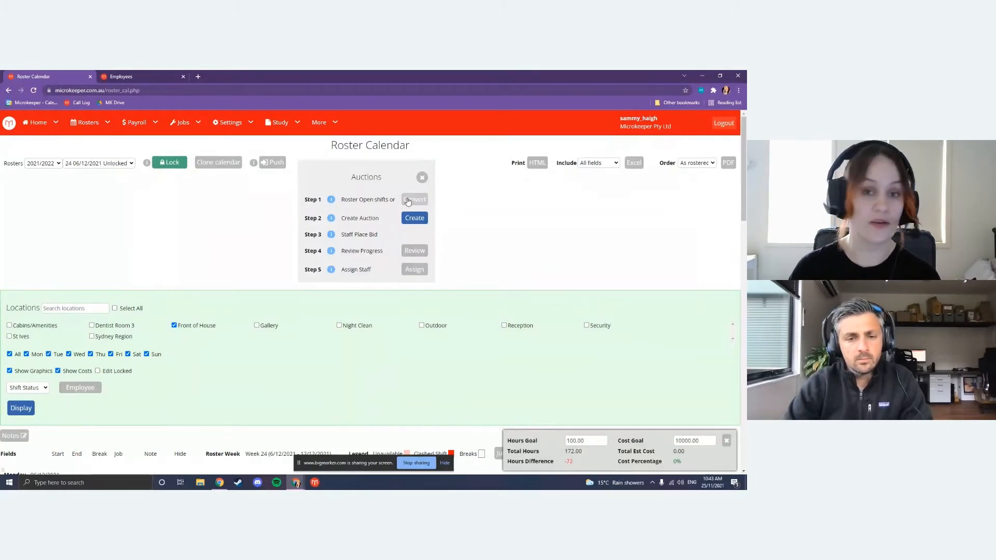
- View the source statuses available for converting shifts, and close the conversion dialog without converting anything
click(408, 202)
click(382, 225)
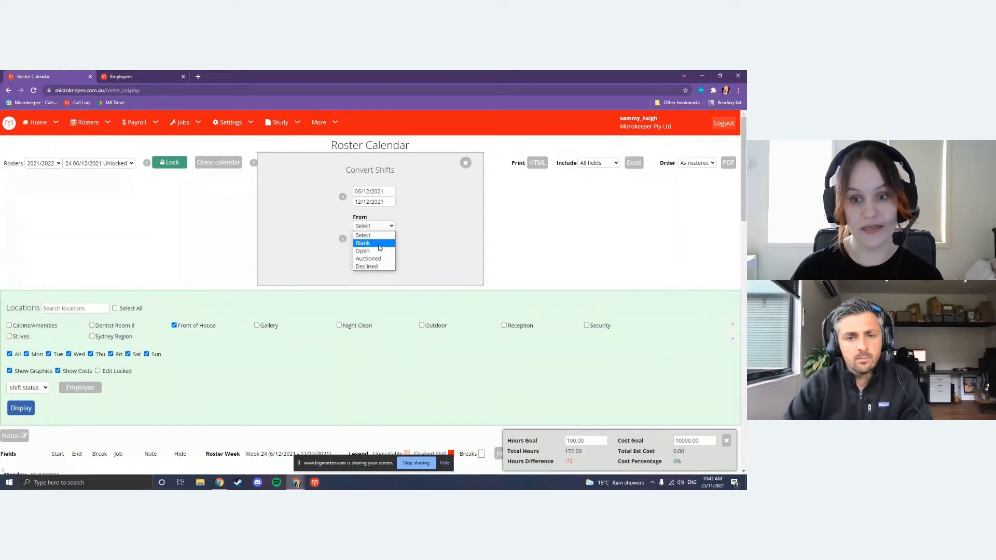
click(449, 233)
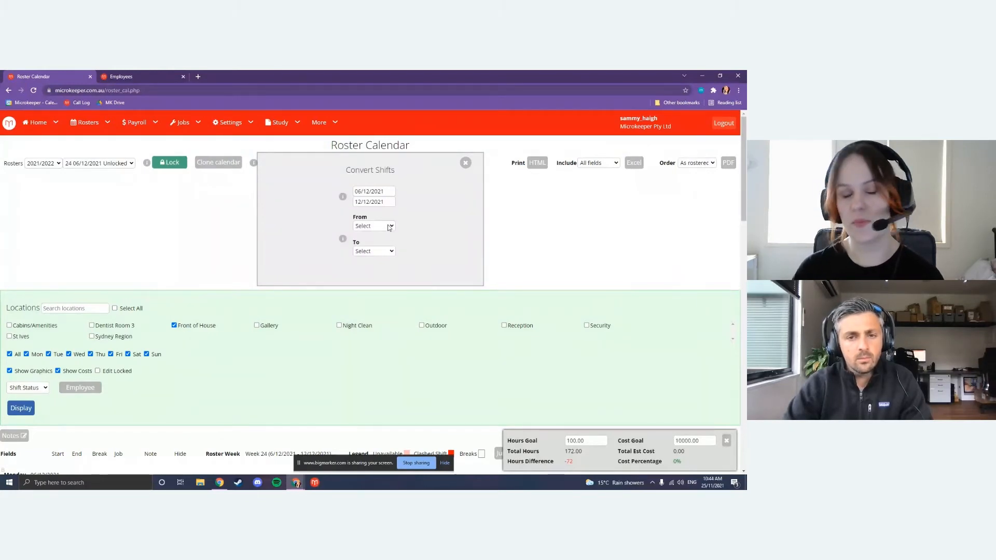
click(465, 162)
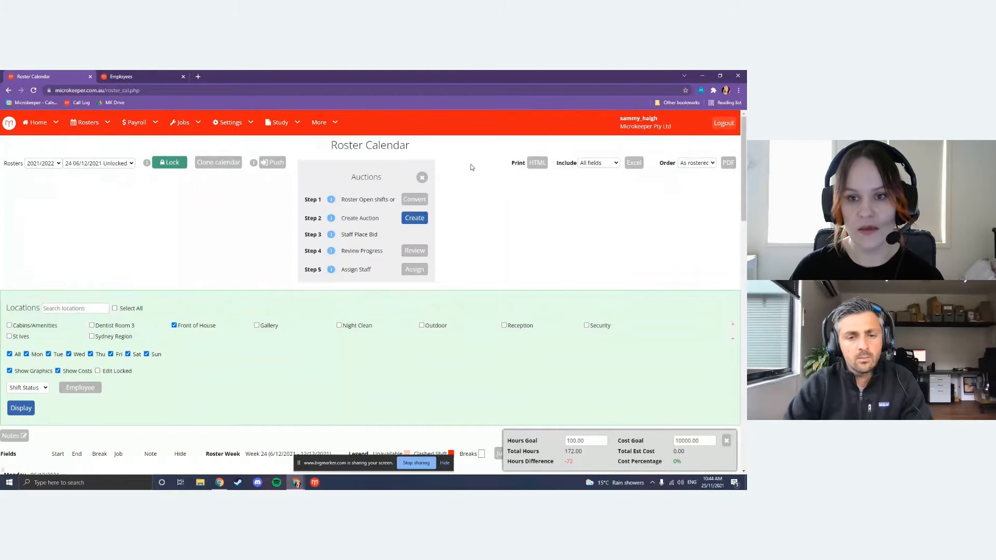
- Start a new auction for the roster week and set its type to Staff Bidding
click(414, 218)
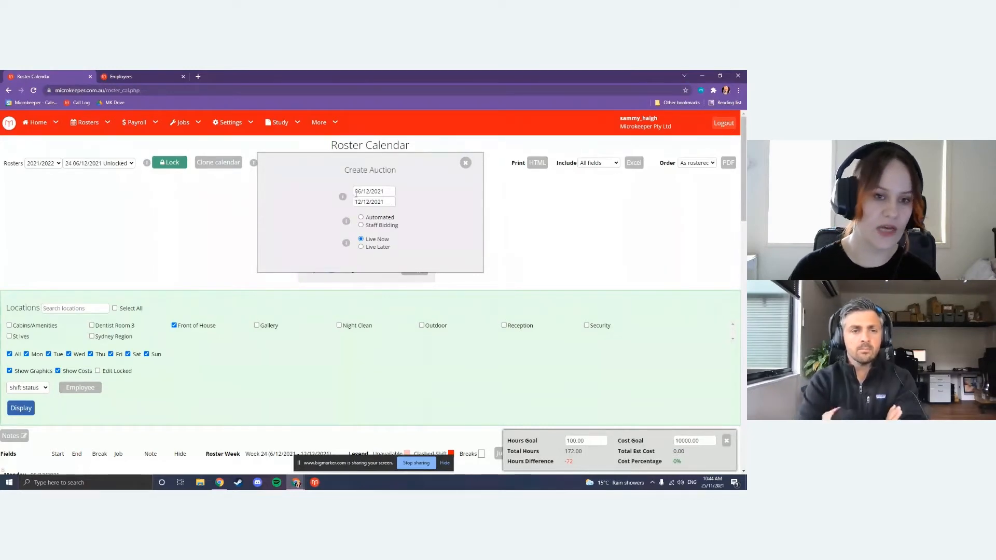
drag(355, 193, 383, 191)
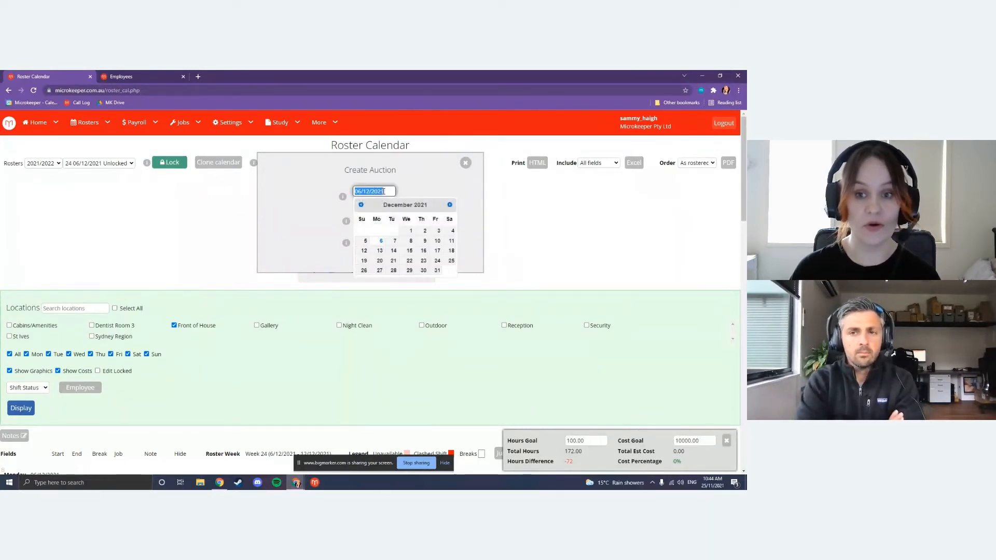
click(349, 207)
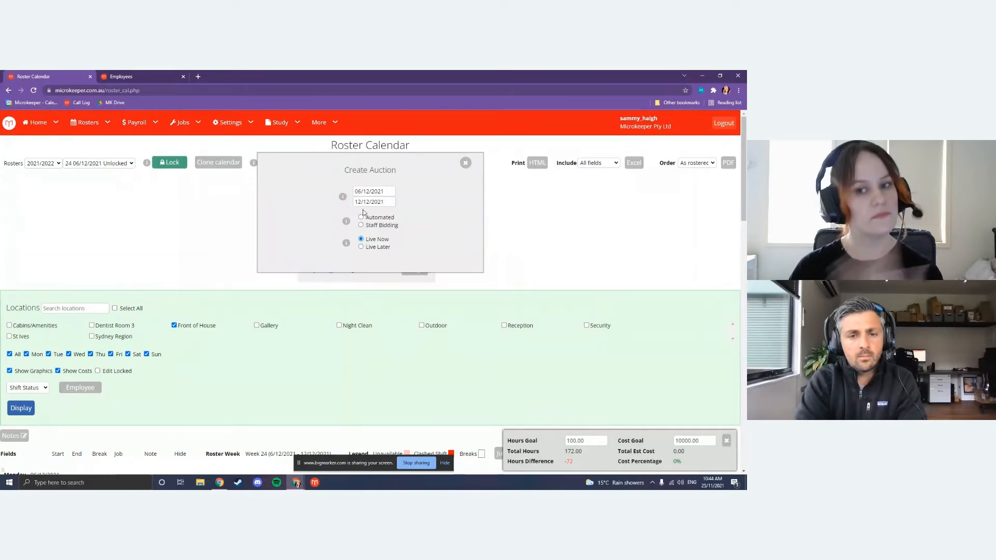
click(389, 218)
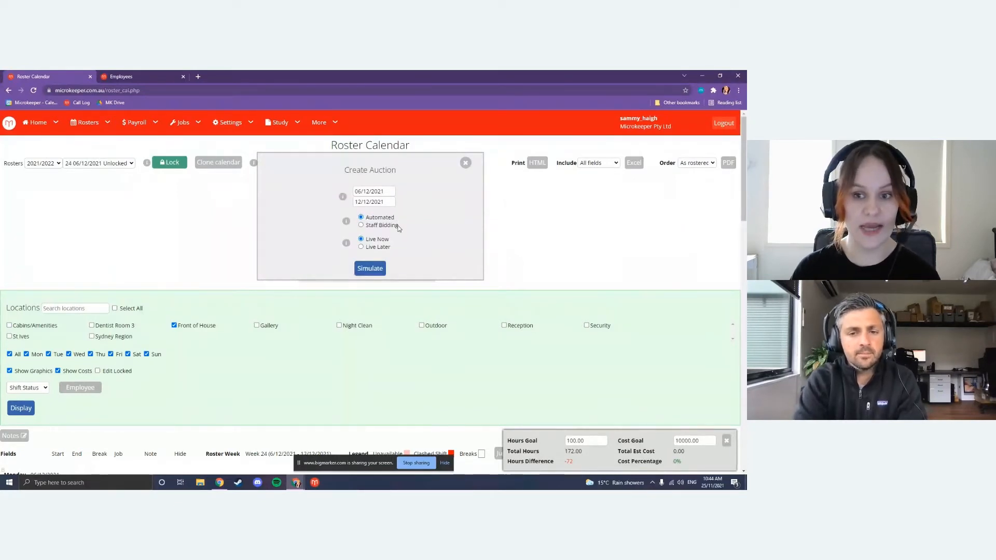
click(397, 227)
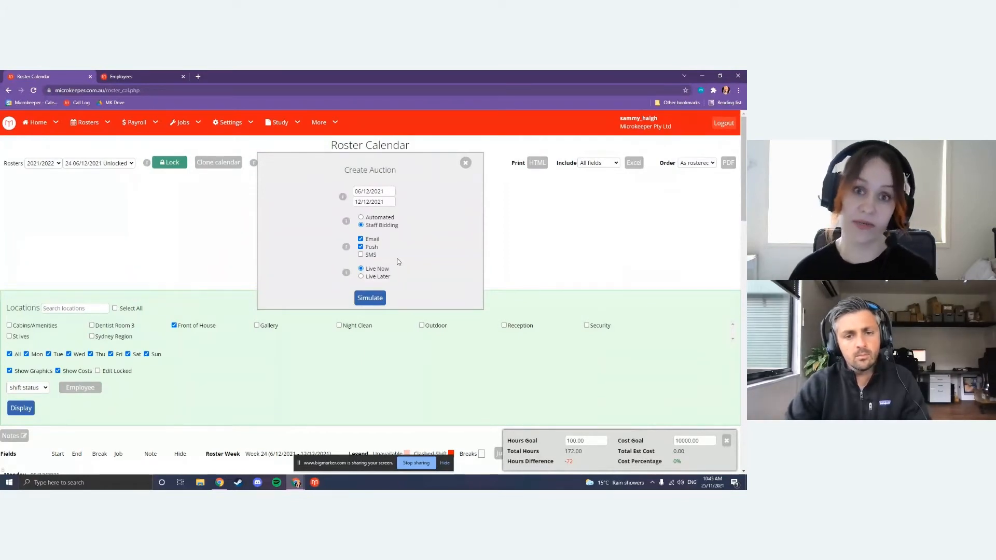
- Simulate the auction and review its open shifts, eligible and ineligible bids, and percentage
click(363, 299)
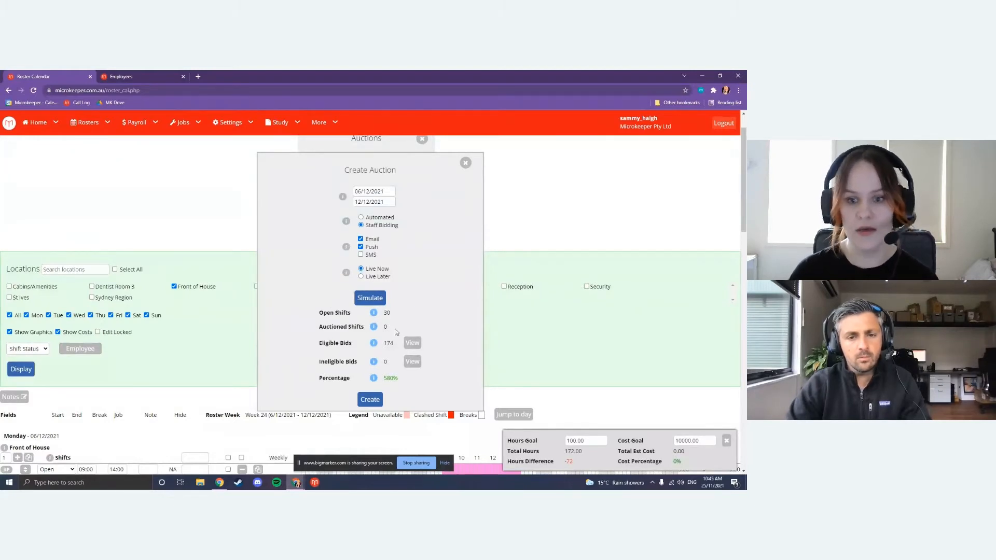
double_click(386, 312)
click(426, 315)
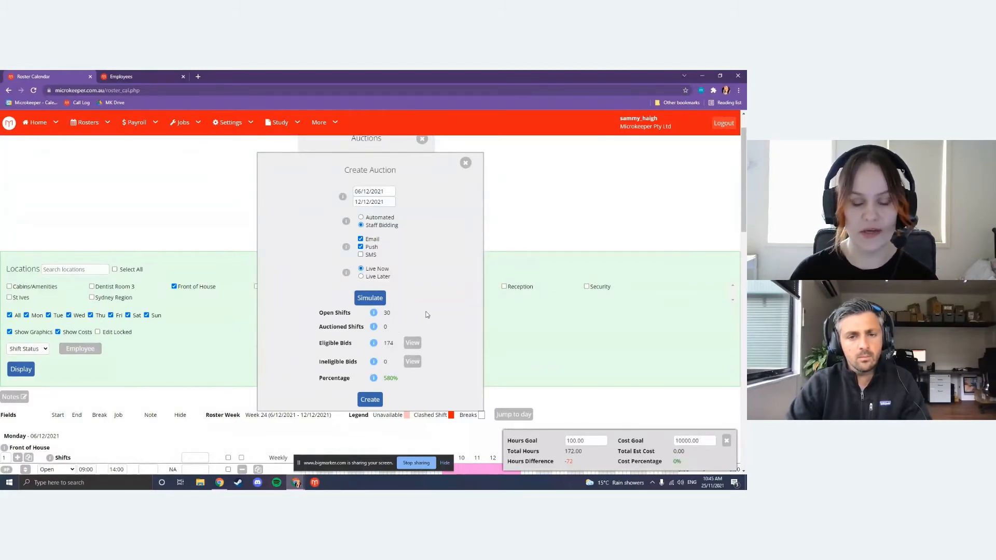
scroll(426, 313, down, 1)
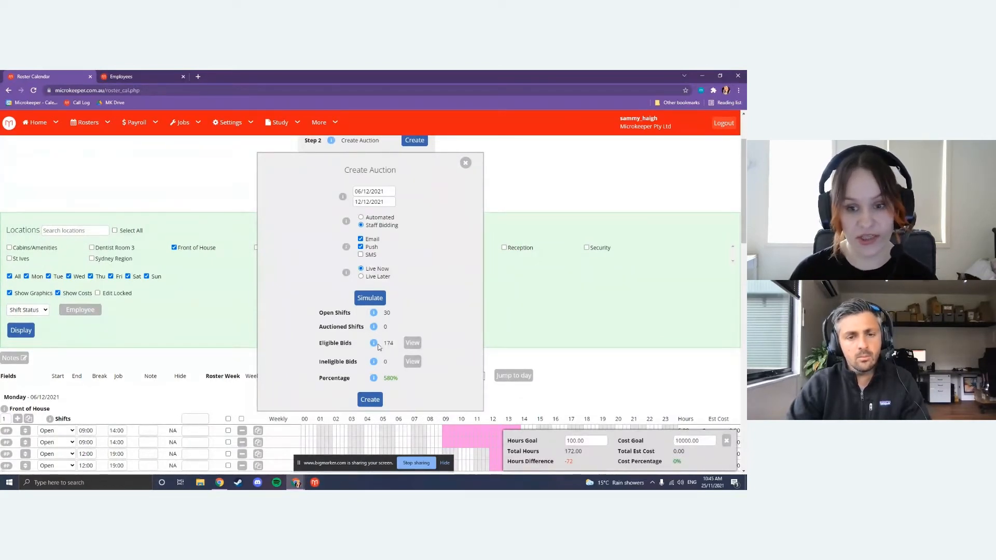
mouse_move(376, 346)
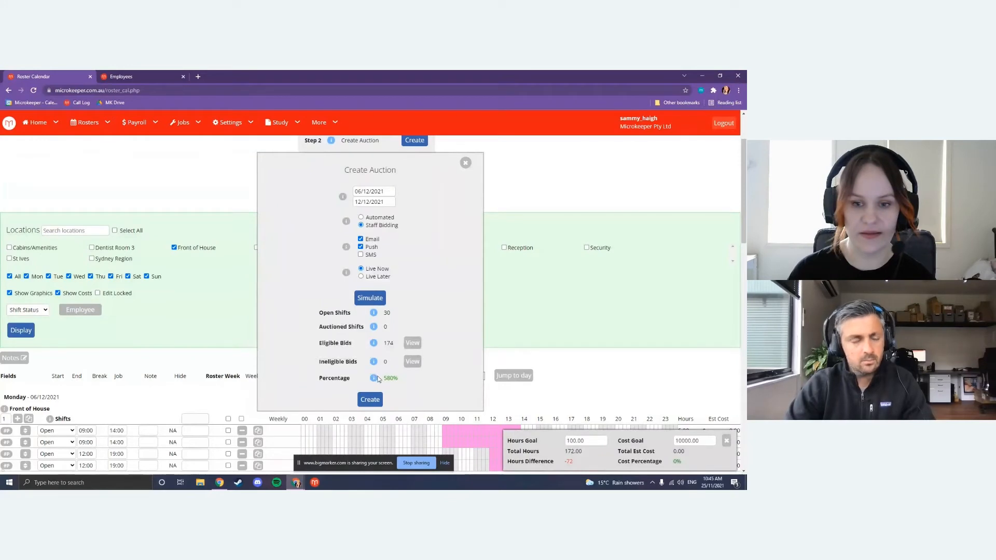
double_click(386, 362)
click(388, 366)
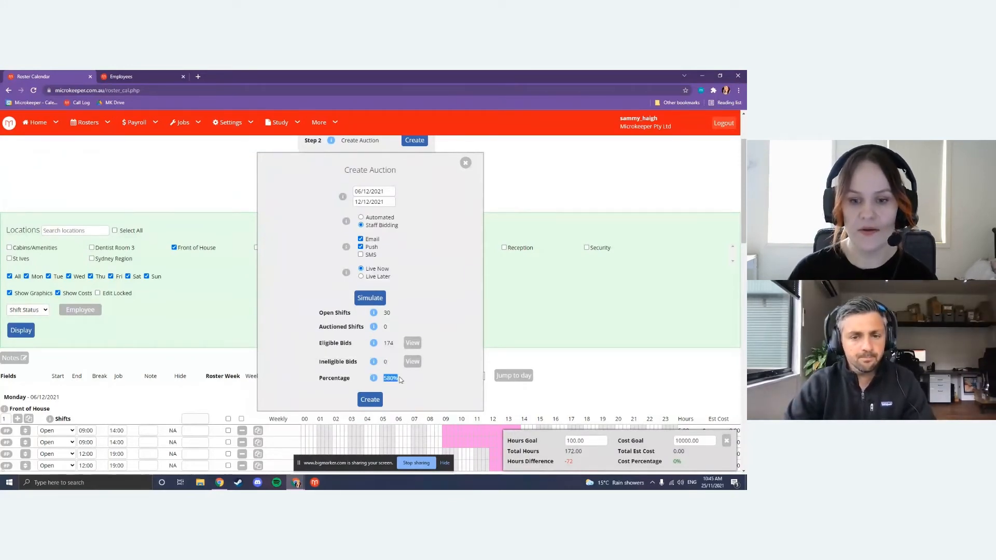
mouse_move(375, 379)
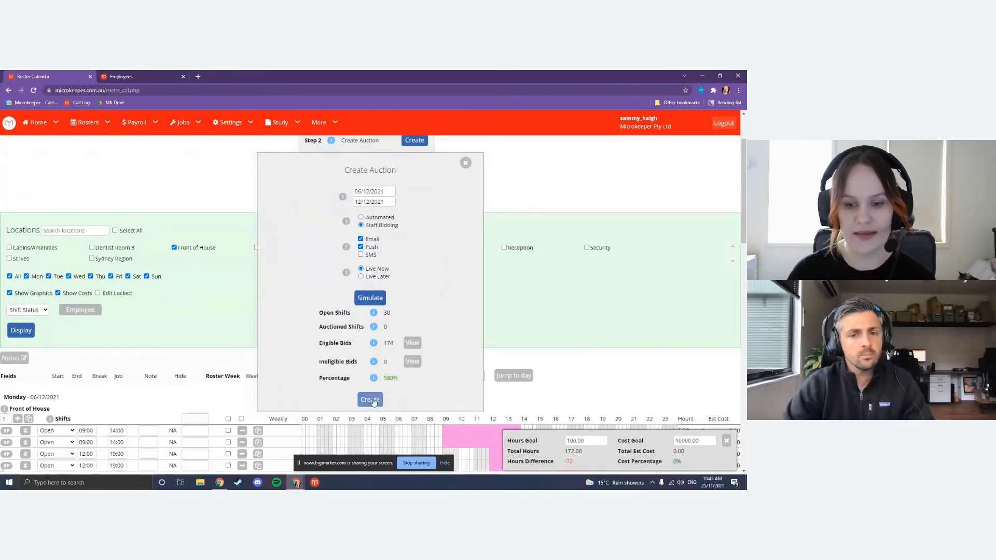
- Create the roster auction and return to the auction steps at Staff Place Bid
click(371, 400)
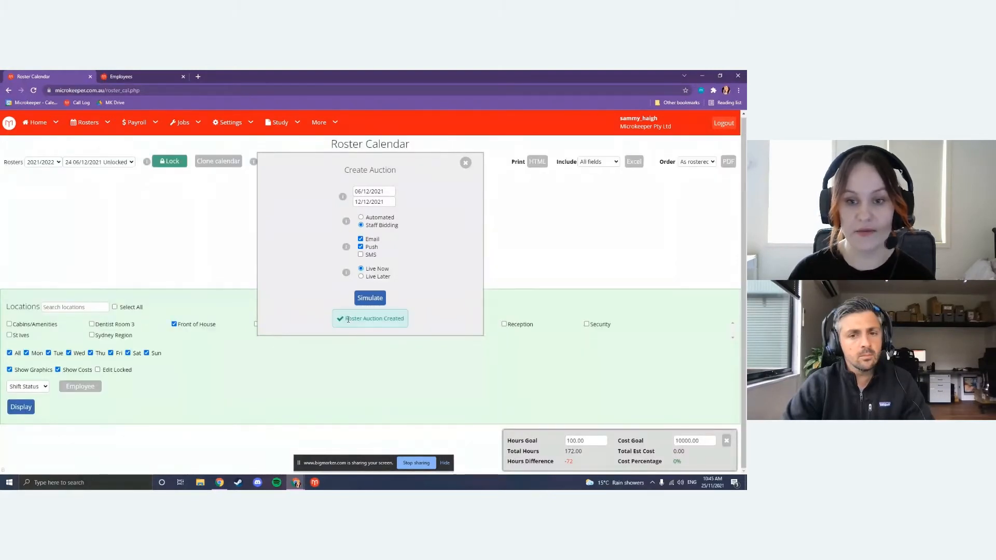
click(466, 164)
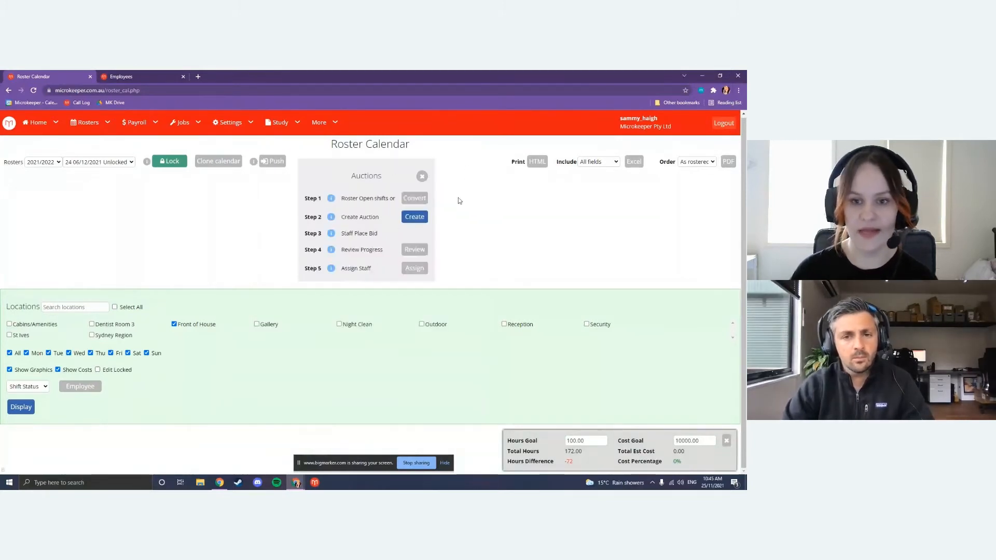
drag(342, 234, 382, 233)
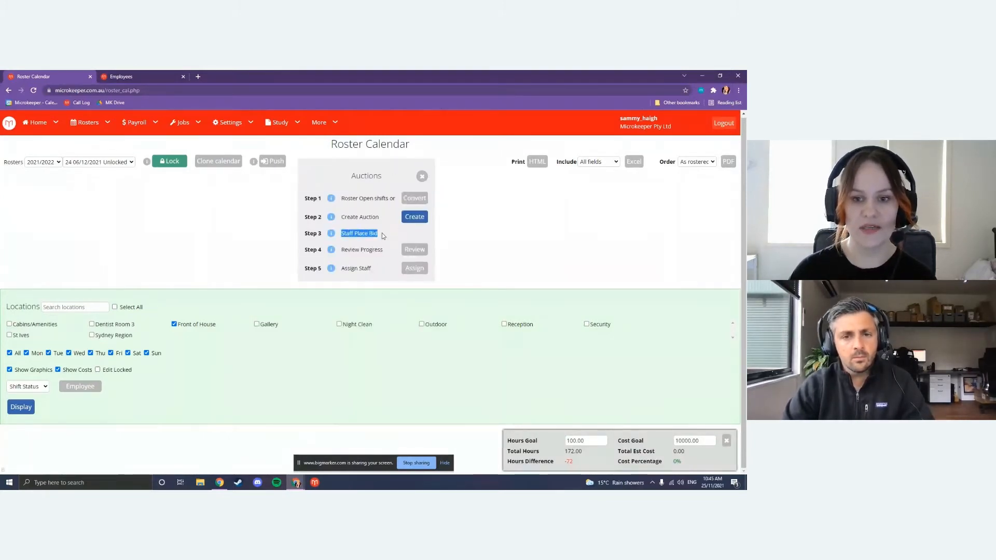
click(382, 234)
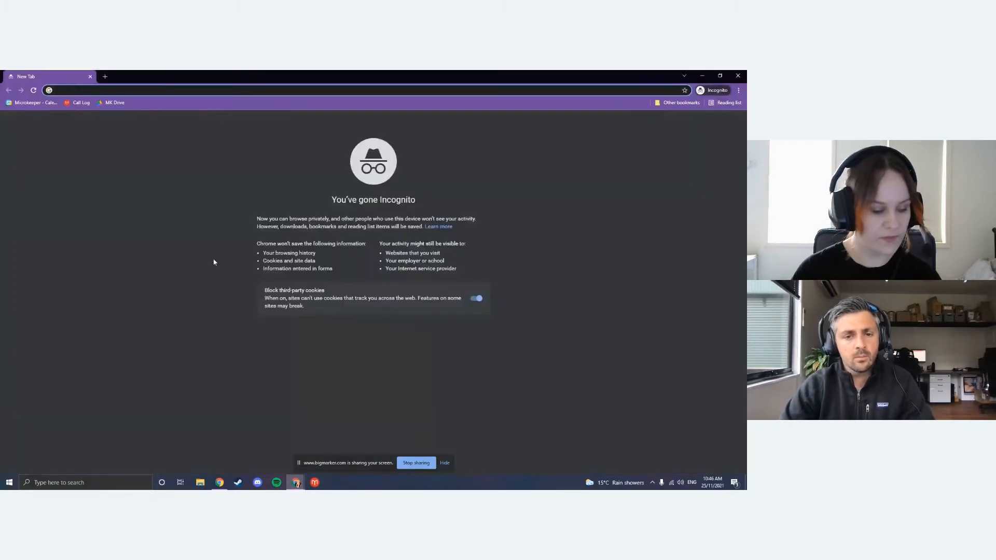
- Go to microkeeper.com.au in the private browser window and open its login page
text(mi)
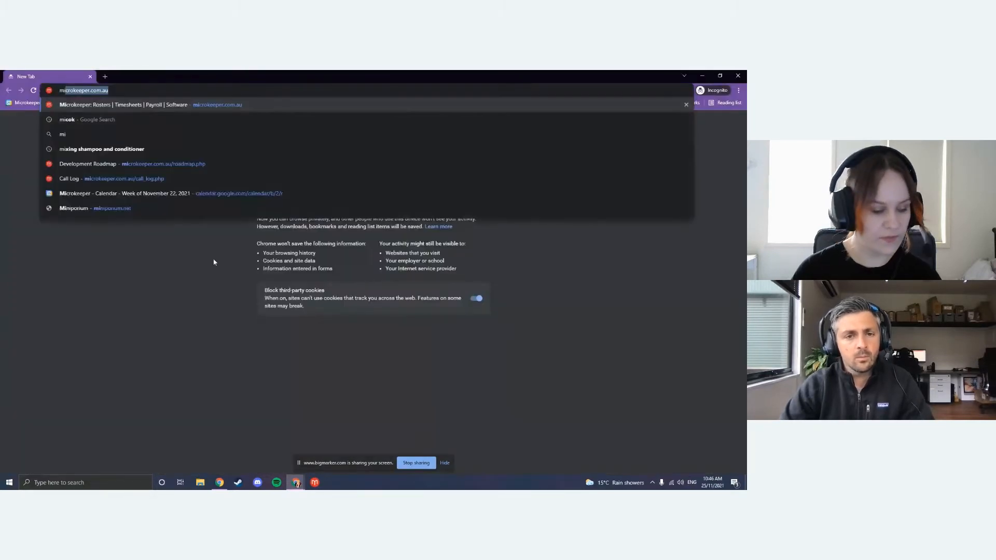
key(Return)
click(723, 127)
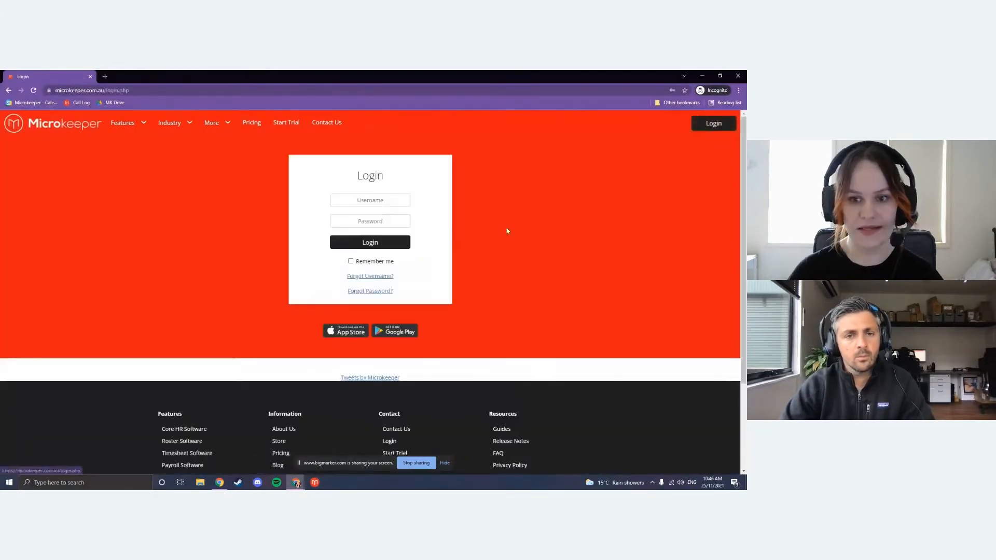
- Log in with the staff member's saved username and account password
click(382, 200)
click(384, 242)
click(367, 221)
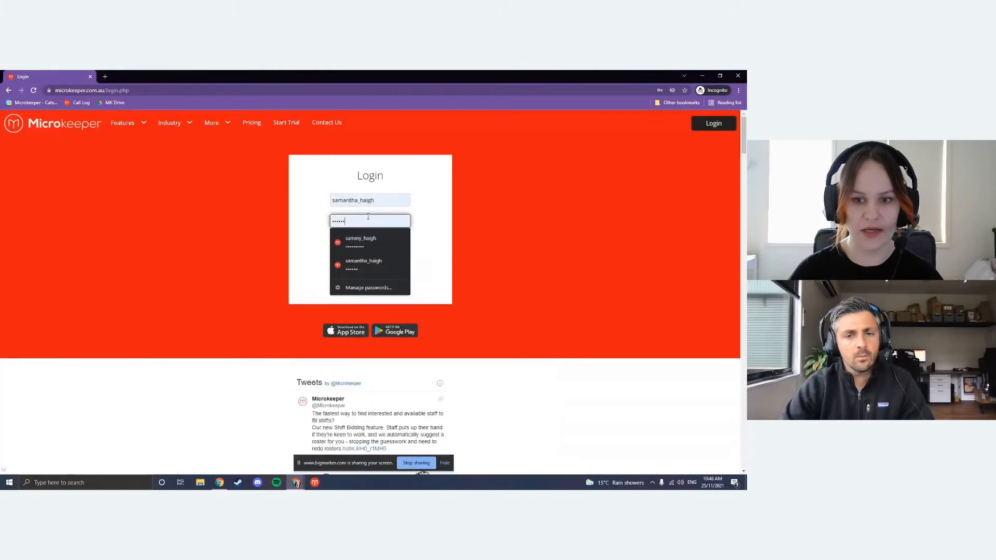
click(368, 217)
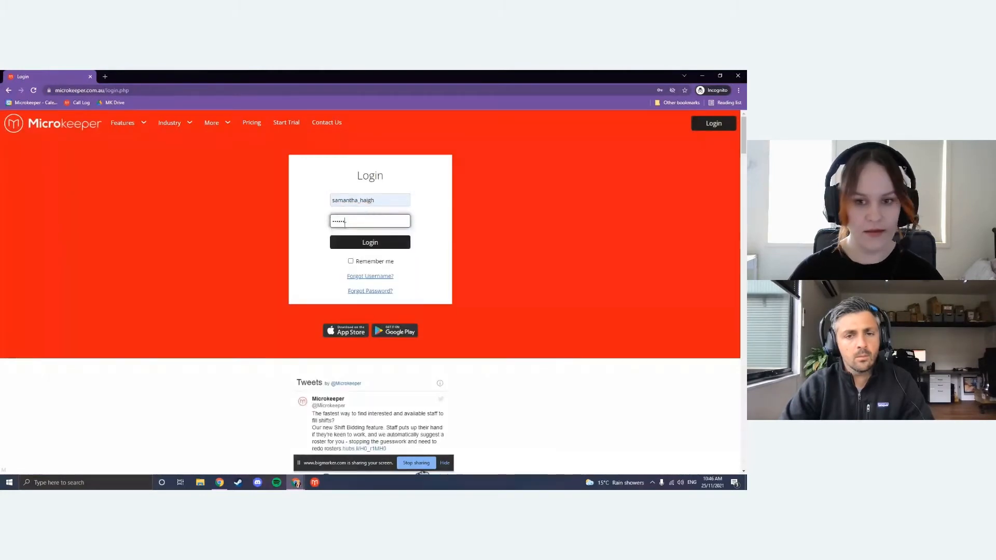
click(370, 244)
- Open the Employee Console and show the Front of House shifts offered under Shift Bidding
mouse_move(40, 126)
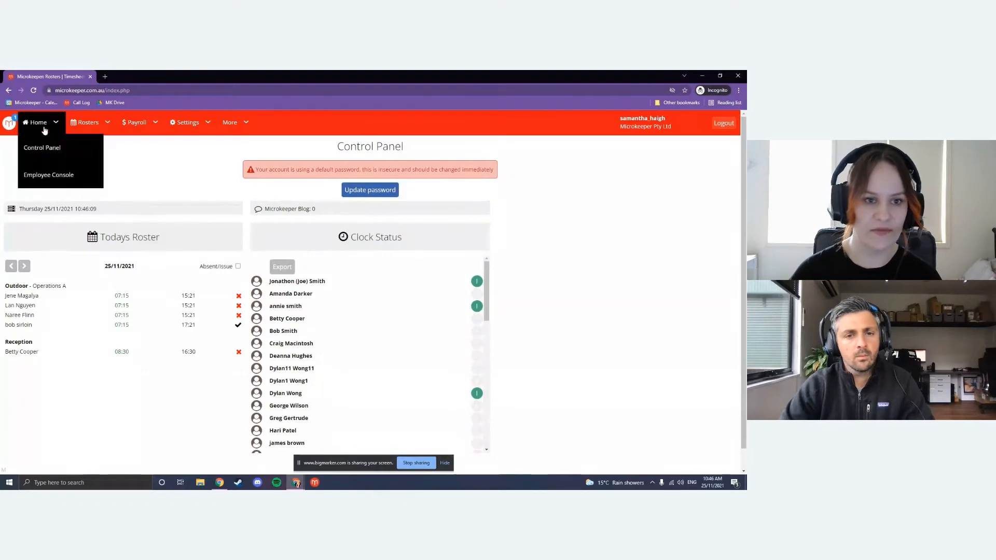
click(46, 174)
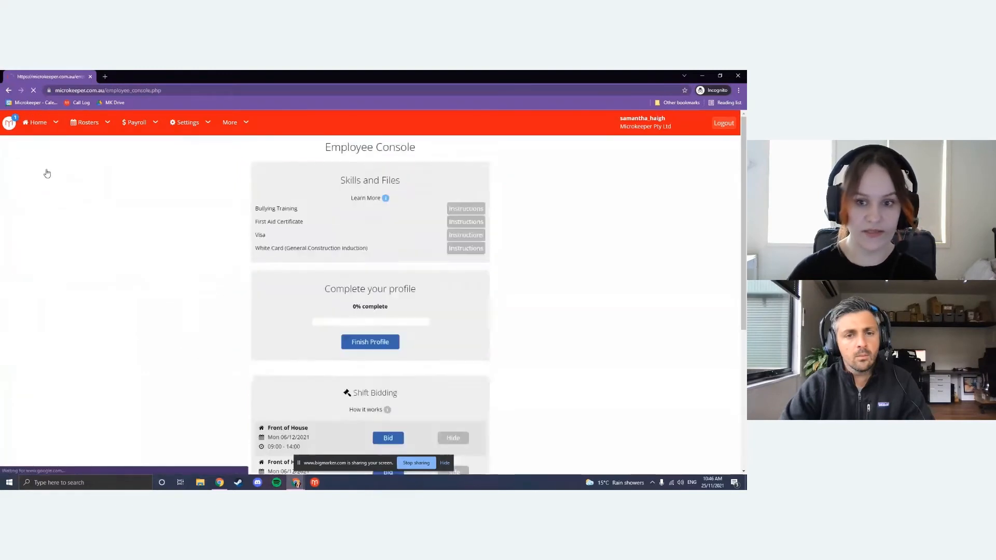
scroll(273, 280, down, 3)
scroll(299, 277, down, 2)
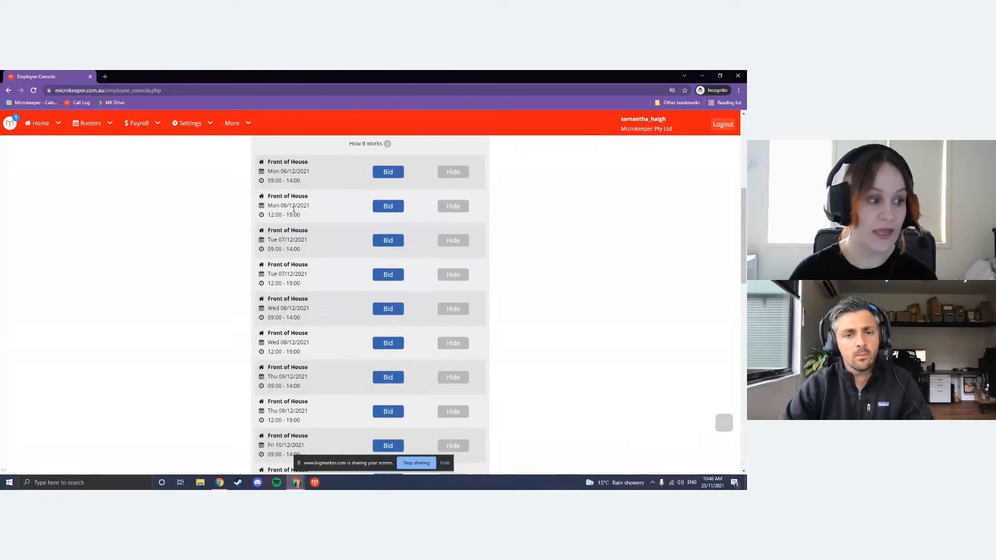
- Bid on the Front of House shifts Mon 06/12/2021 09:00-14:00, Tue 07/12/2021 09:00-14:00 and Thu 09/12/2021 12:00-19:00
triple_click(288, 162)
click(302, 185)
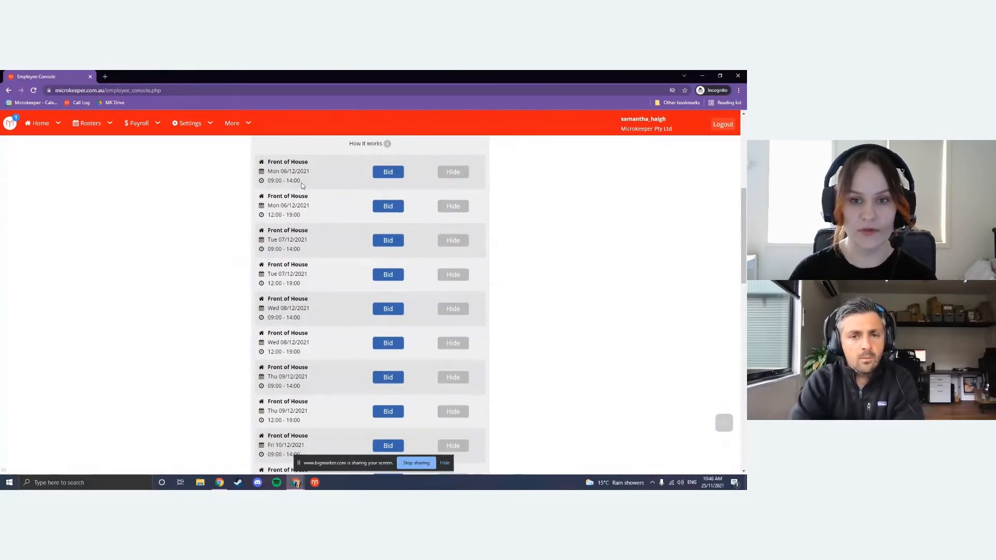
click(387, 172)
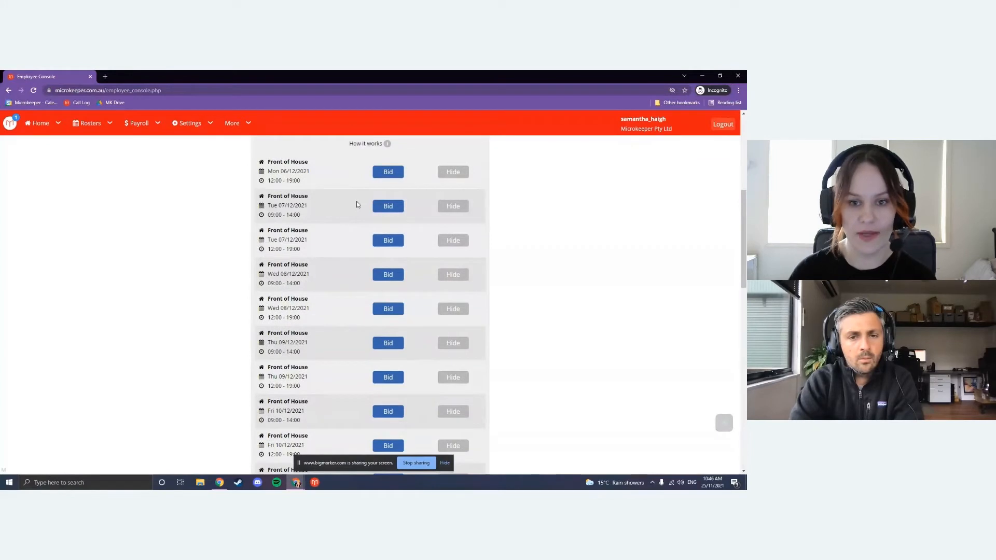
click(388, 210)
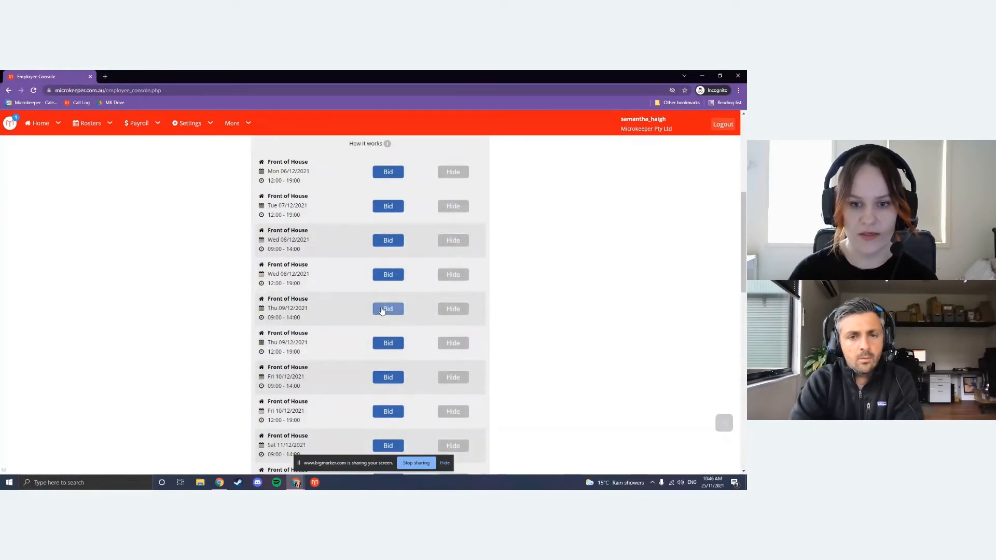
click(383, 345)
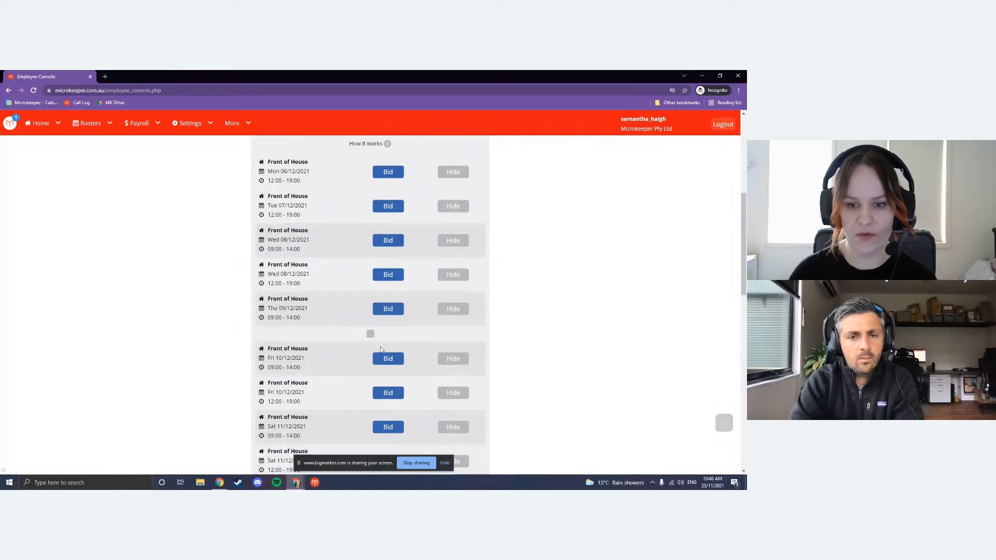
scroll(323, 310, up, 5)
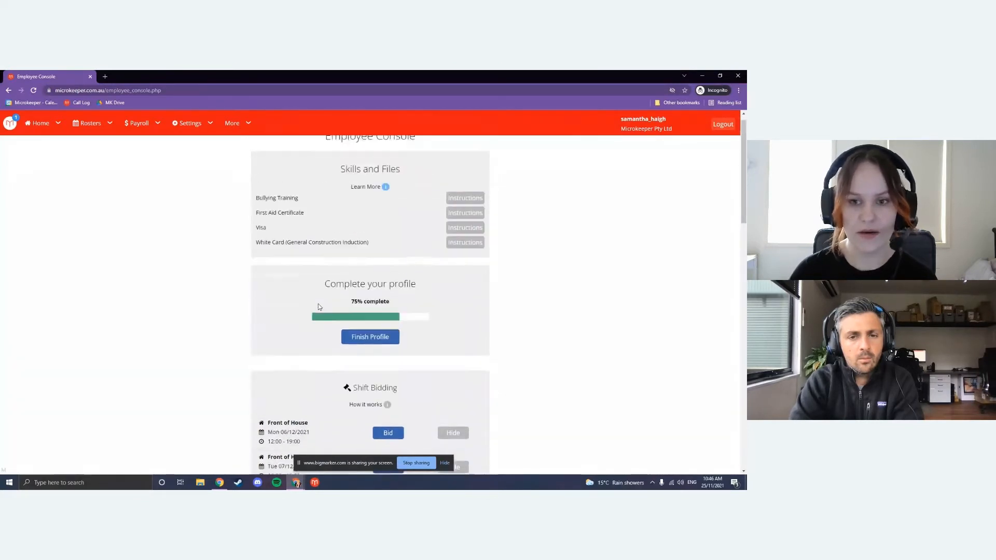
scroll(319, 307, up, 1)
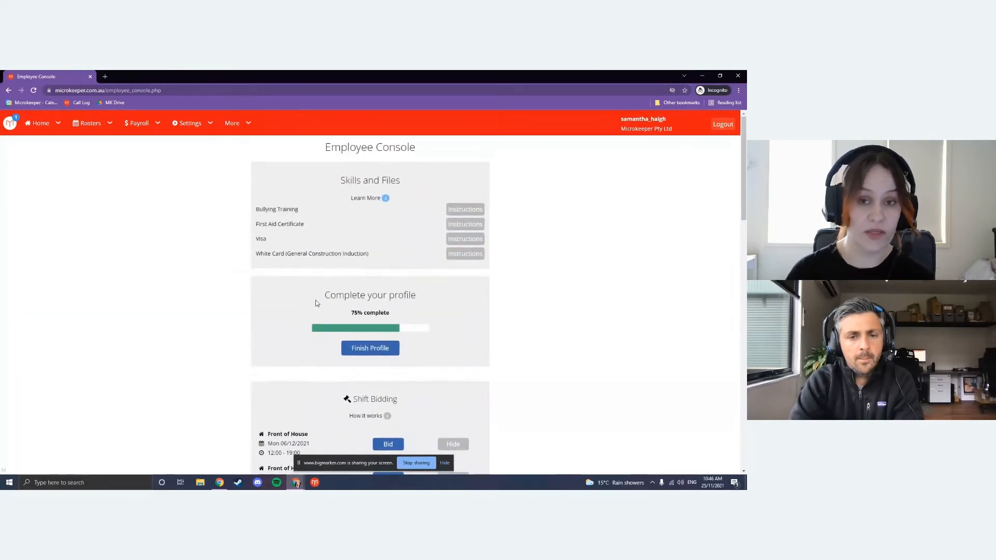
scroll(317, 303, down, 4)
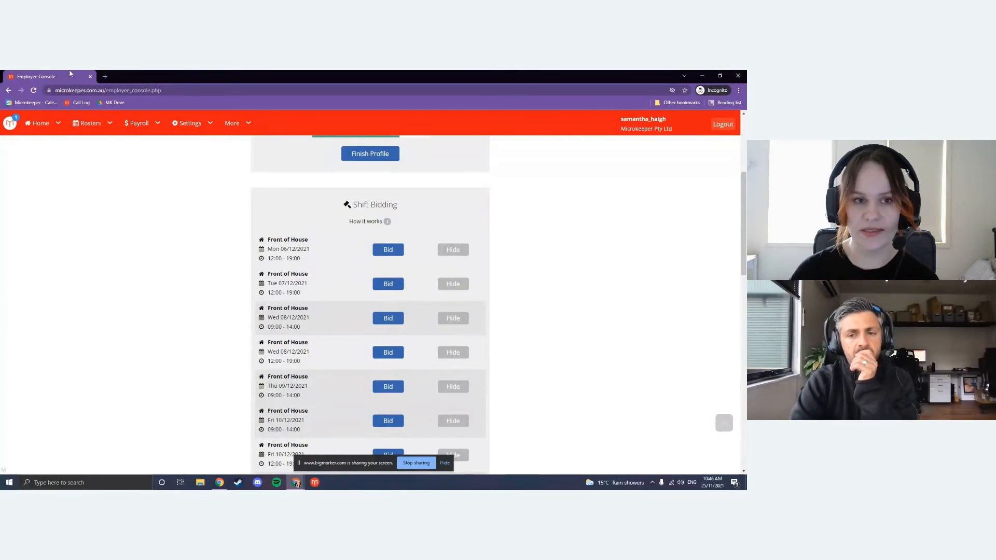
- Switch back to the manager's Roster Calendar window and review the progress of the live auction starting 10 days away
key(alt+Tab)
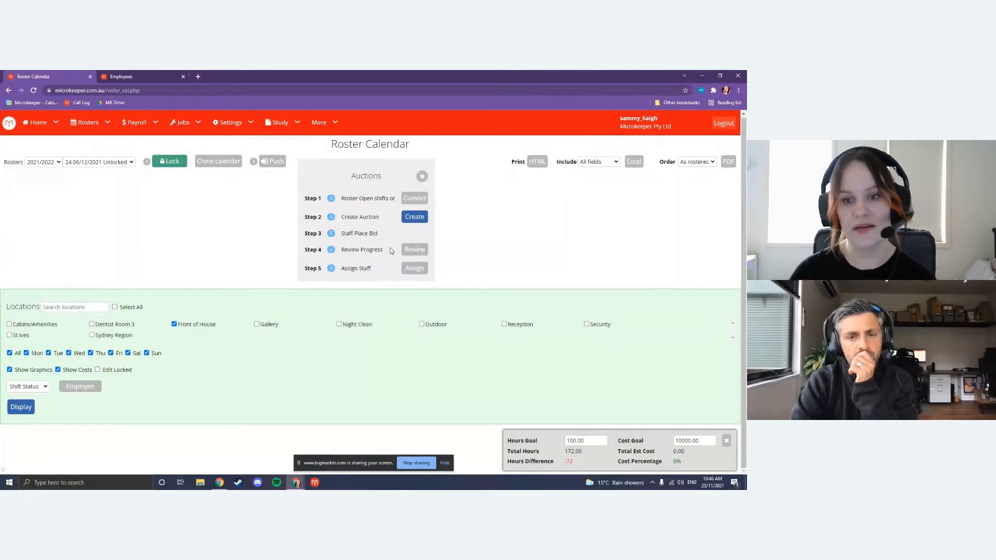
click(414, 252)
scroll(384, 290, down, 2)
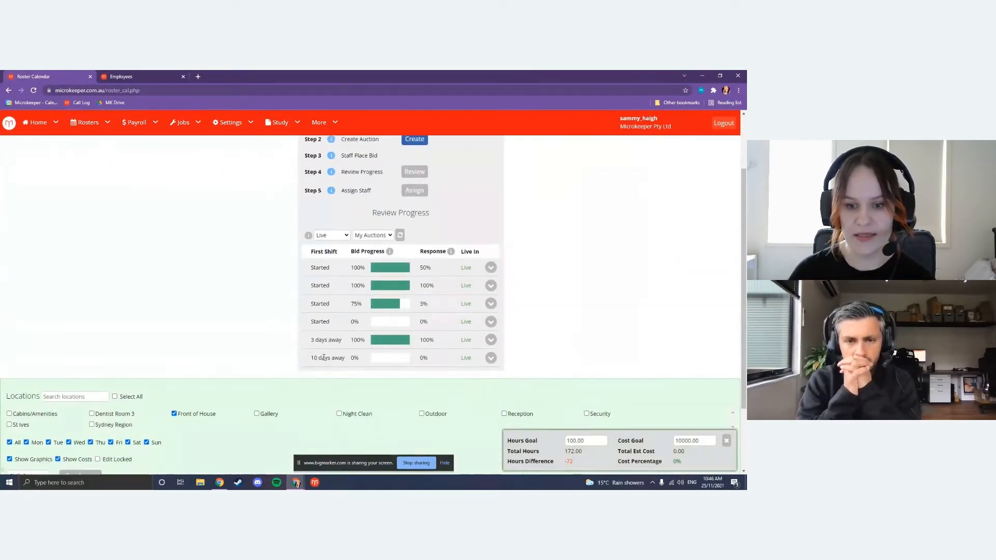
drag(311, 360, 329, 358)
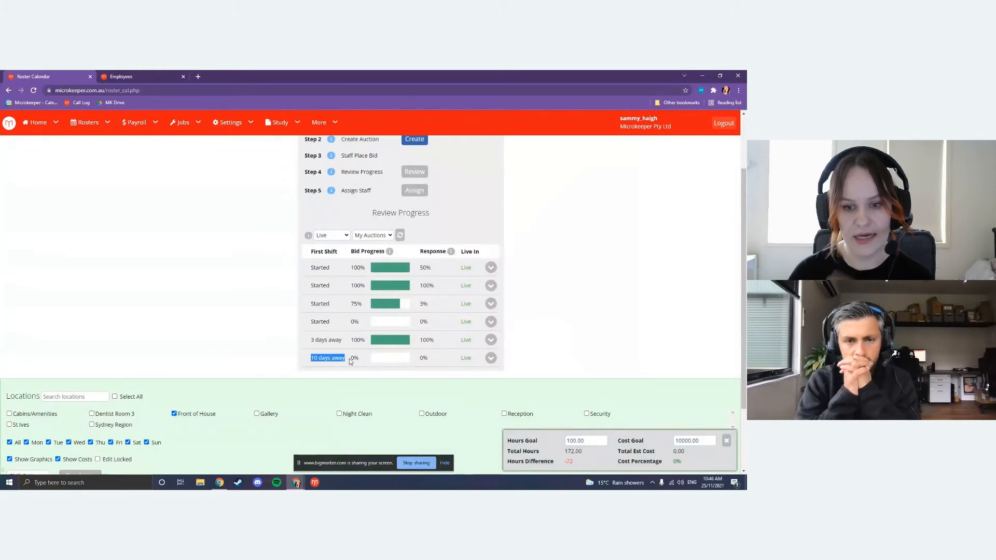
- Close the auction steps, select roster 24 06/12/2021 again and reopen its auction steps
scroll(394, 290, up, 3)
click(490, 178)
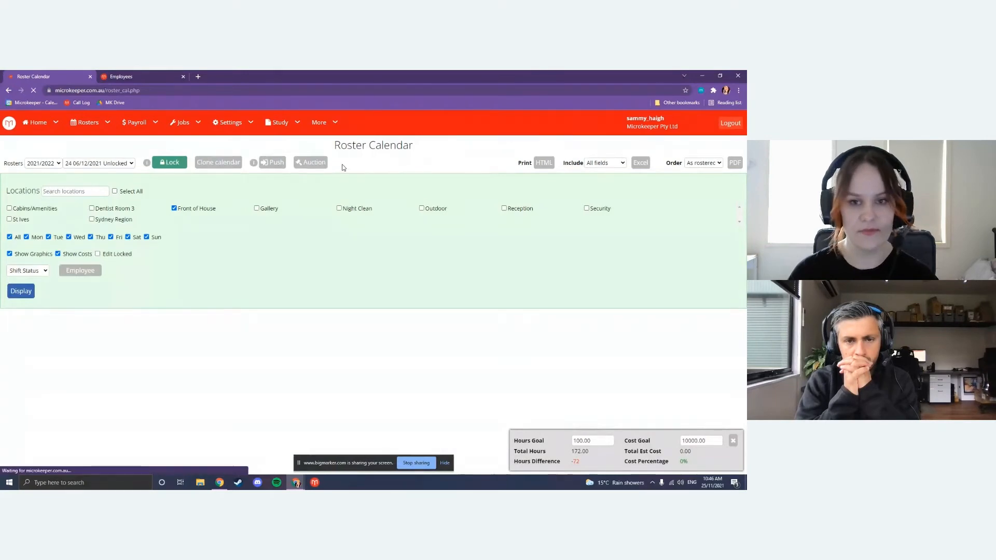
click(99, 163)
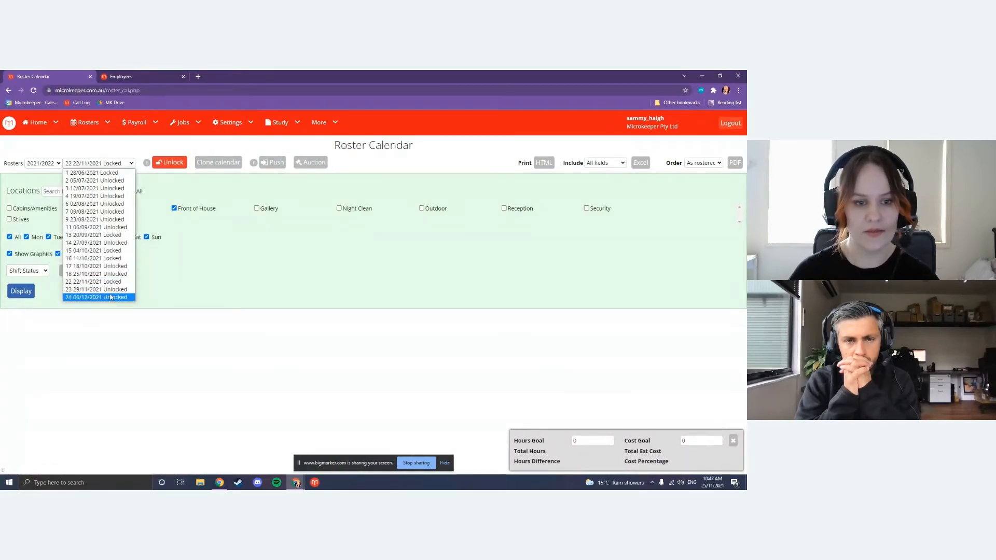
click(111, 297)
click(311, 162)
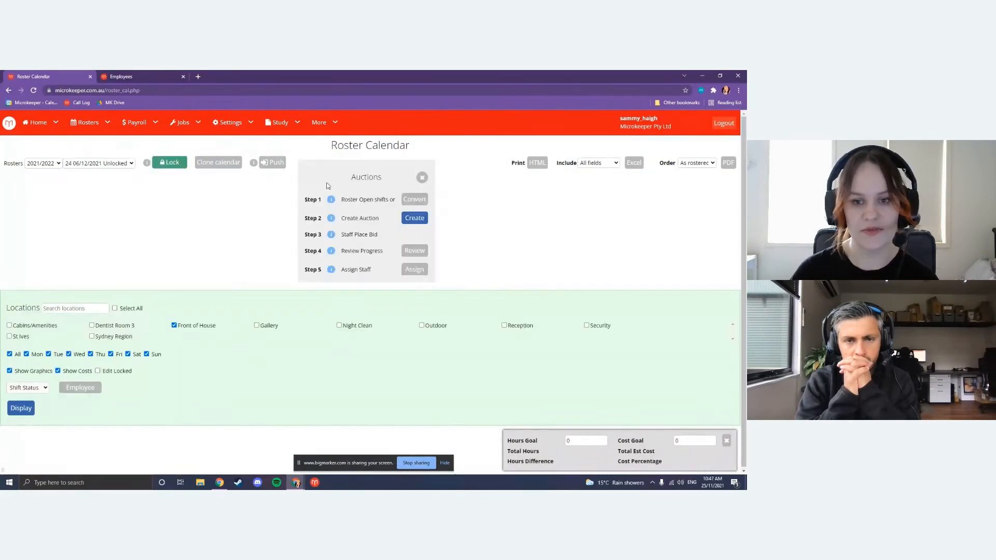
- Check the updated bid progress, response rate and live status of the auction whose first shift is 10 days away
click(410, 251)
scroll(403, 270, down, 2)
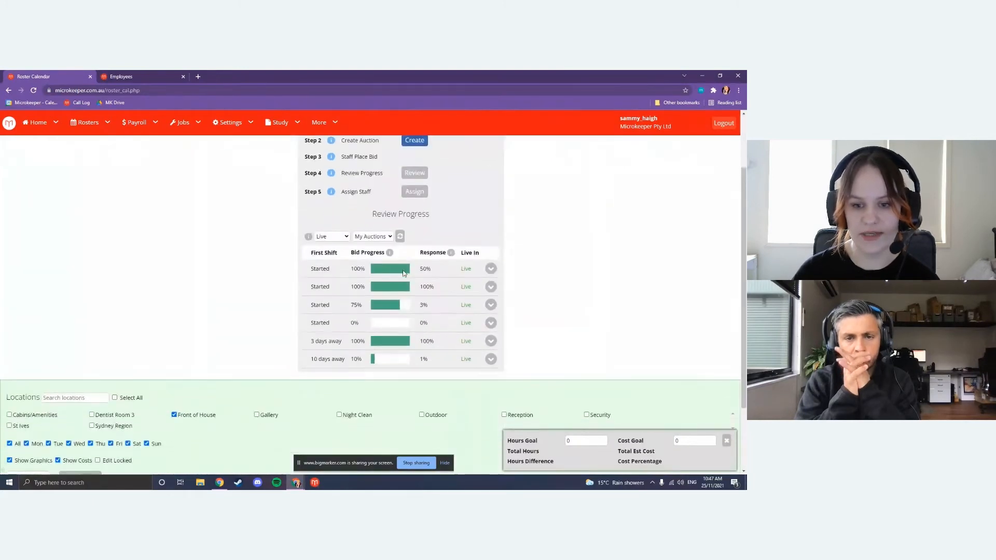
drag(313, 359, 344, 359)
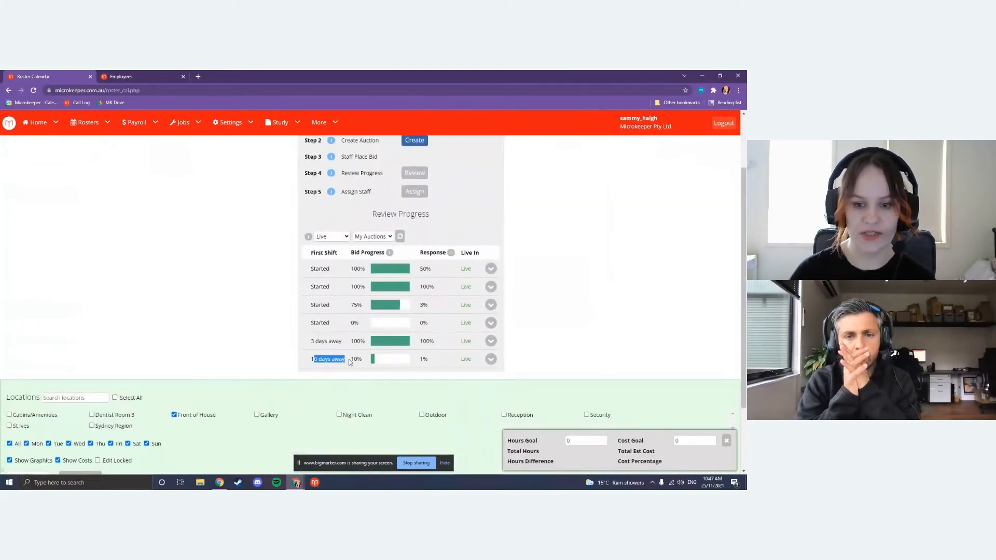
click(341, 358)
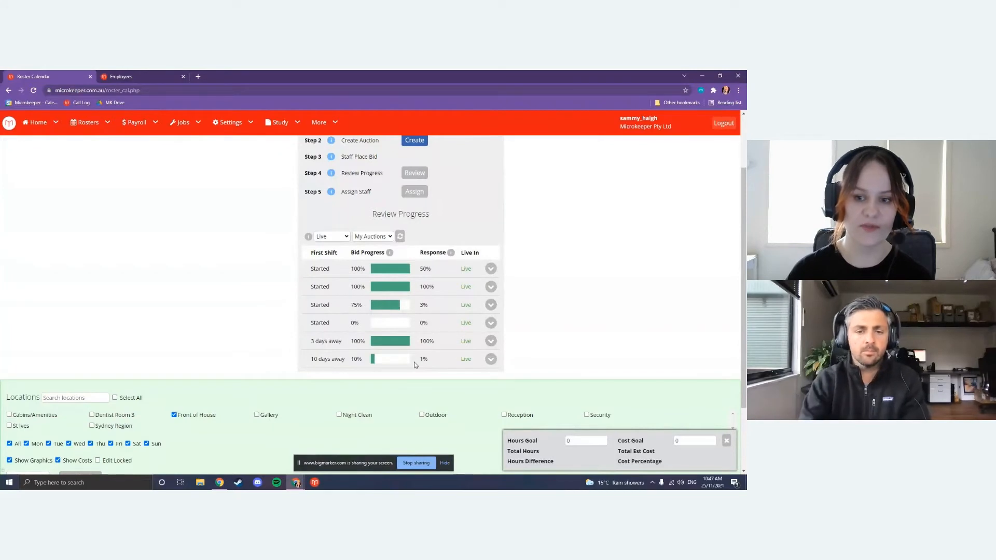
double_click(466, 358)
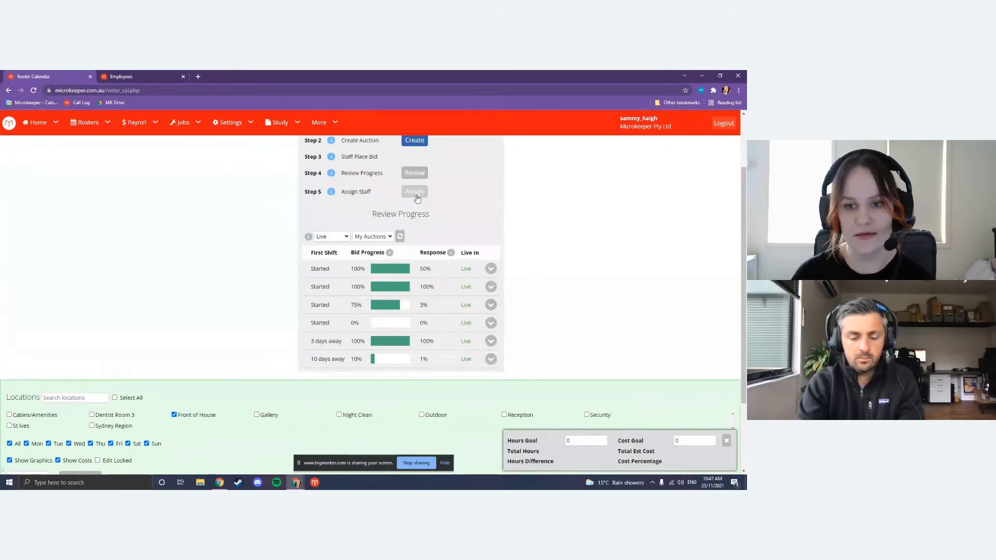
- Open the Assign Staff stage, hide the budget summary and examine the bidder allocated to Monday's 09:00-14:00 shift
scroll(417, 198, down, 2)
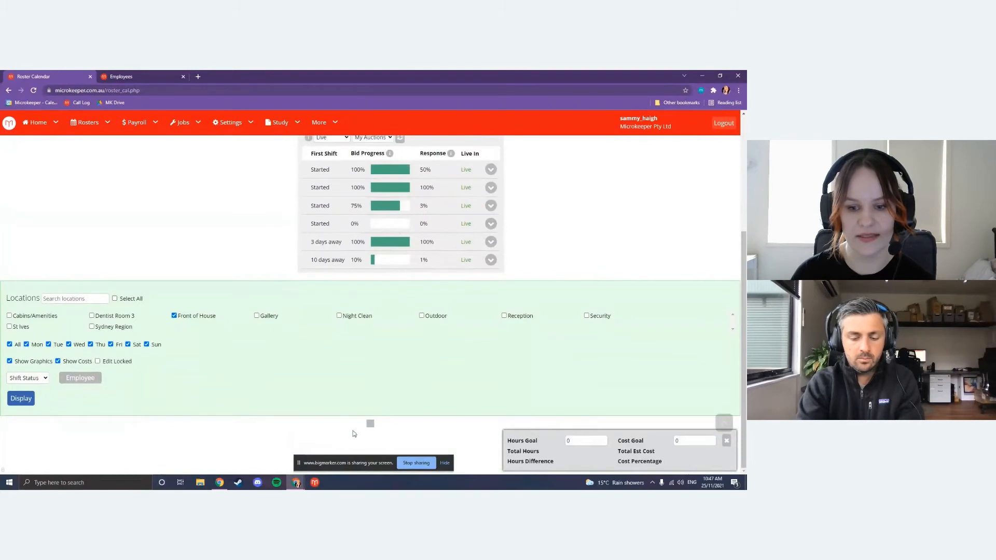
scroll(371, 404, down, 6)
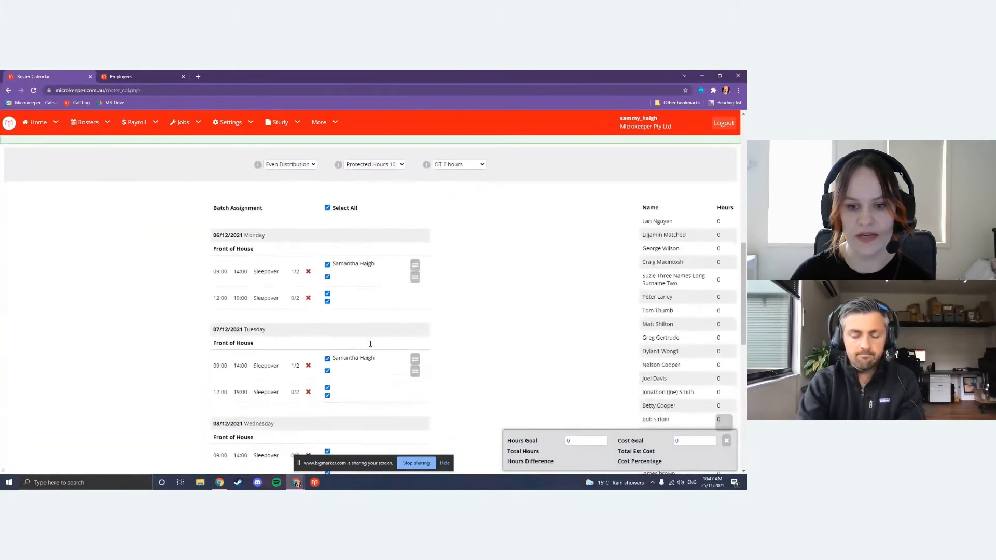
click(727, 439)
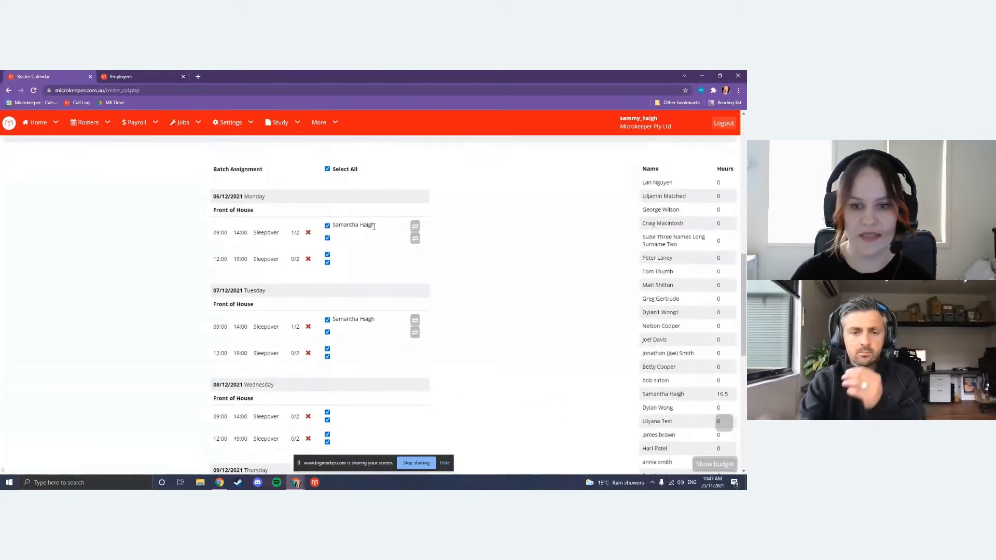
drag(375, 225, 331, 228)
click(351, 217)
click(371, 222)
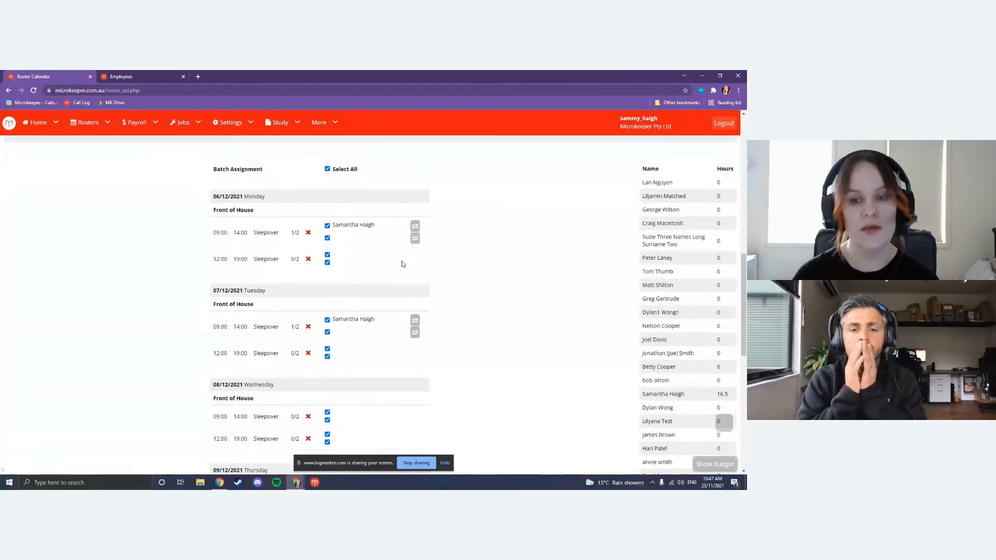
- View the alternative bidders for the first position of Monday's 09:00-14:00 shift, keeping the current allocation
scroll(401, 263, up, 1)
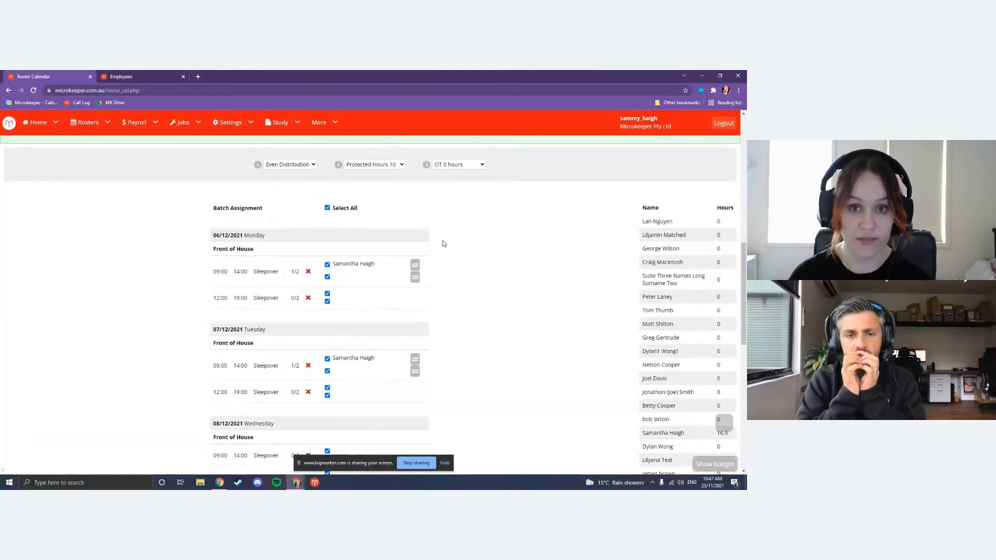
click(416, 267)
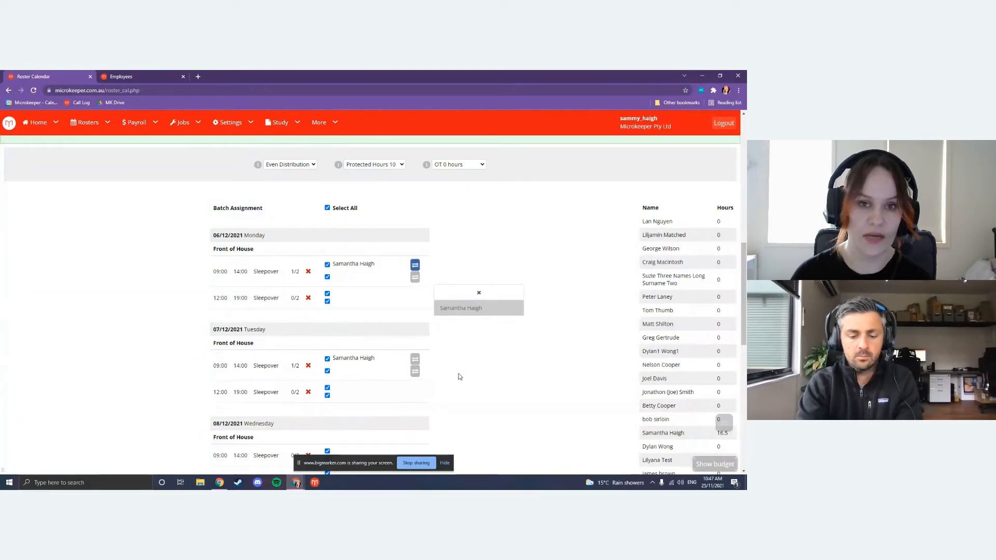
click(477, 293)
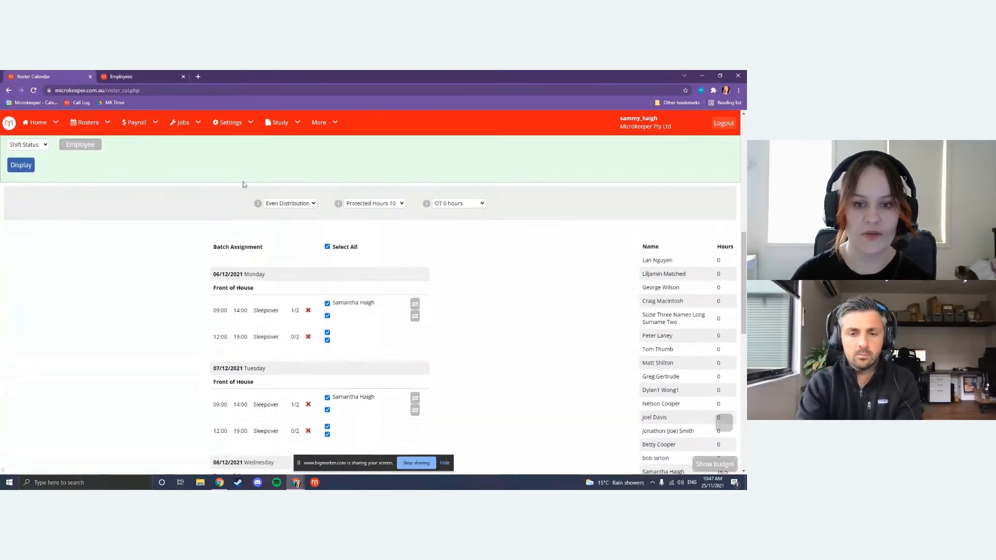
- Set the batch assignment's distribution method to Lowest Cost
click(290, 204)
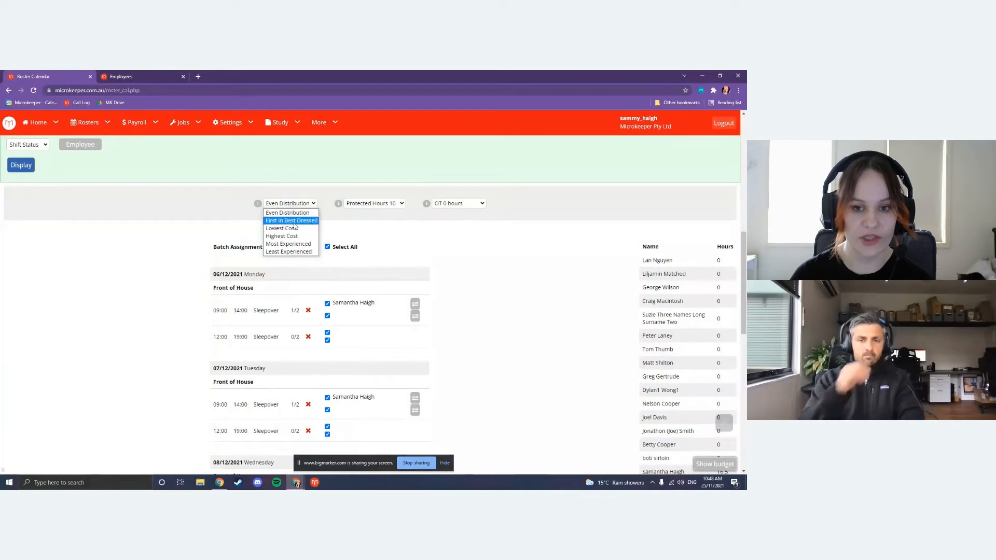
scroll(296, 212, up, 5)
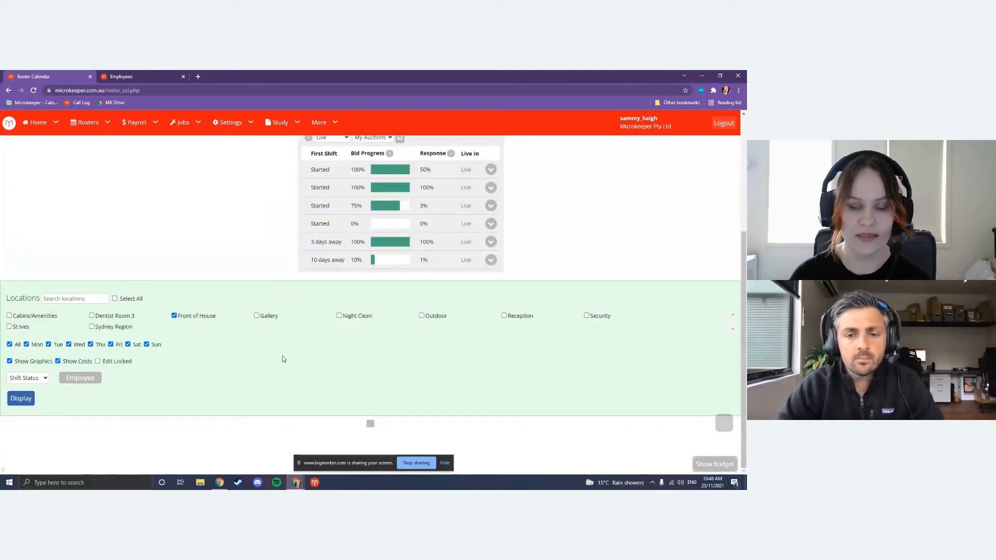
scroll(282, 359, down, 5)
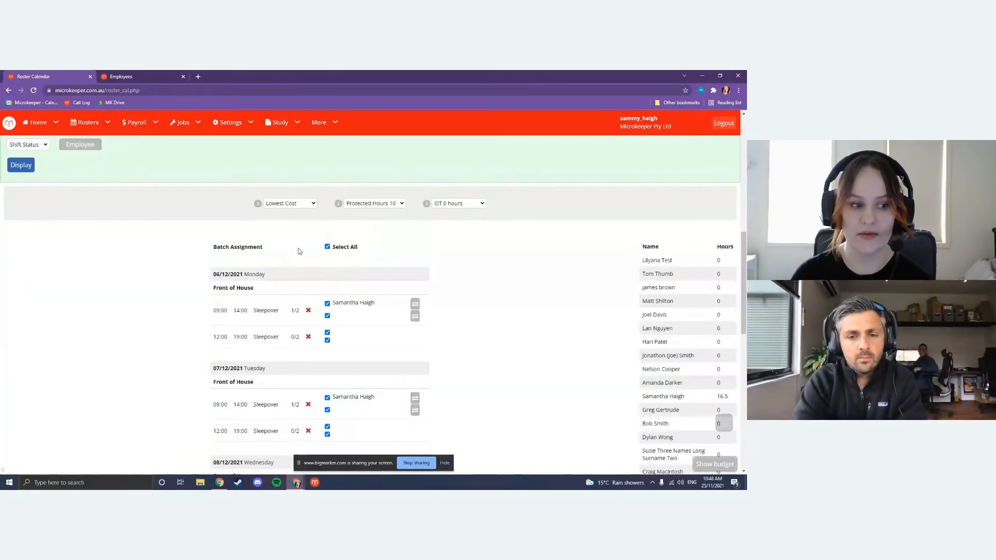
- Look through the available distribution methods and protected hours options, leaving both settings as they are
click(295, 204)
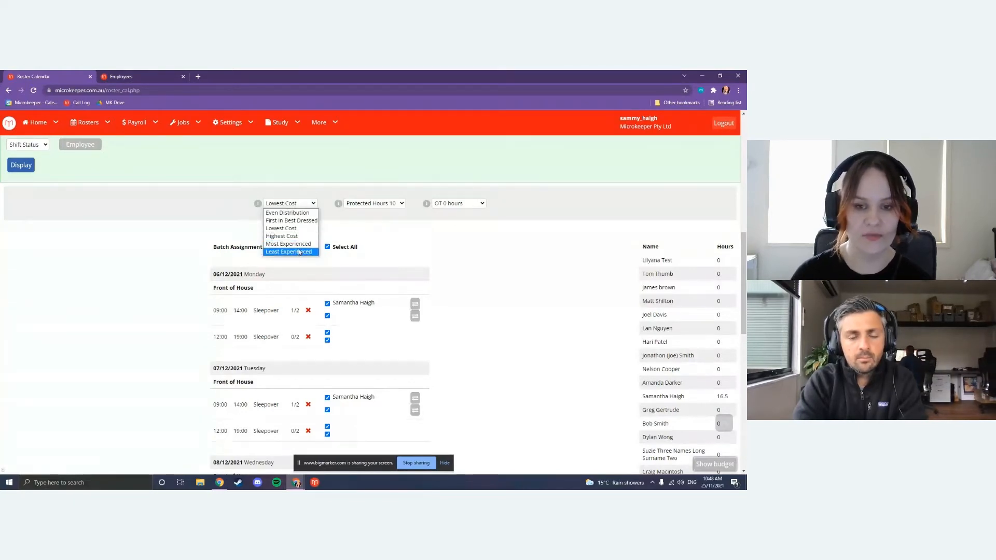
click(347, 226)
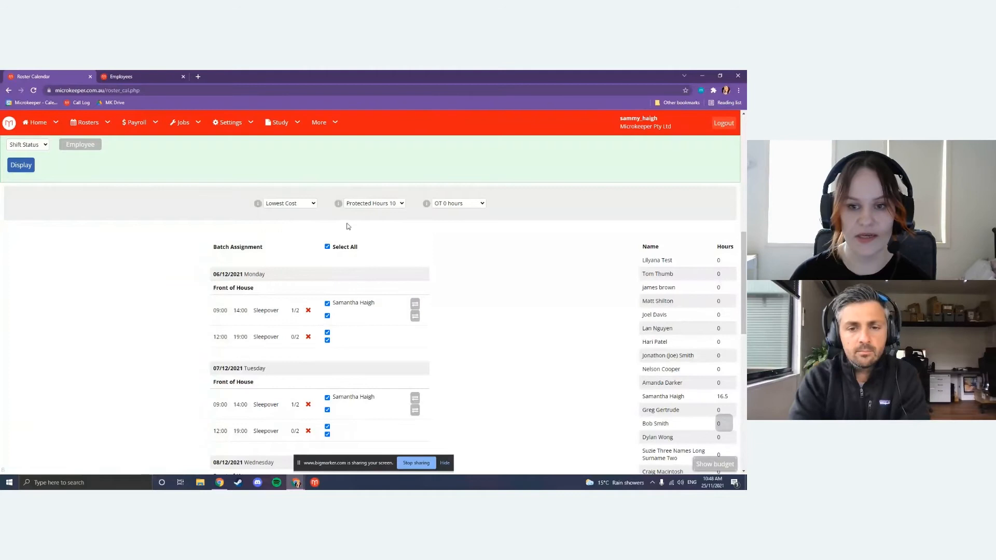
click(368, 205)
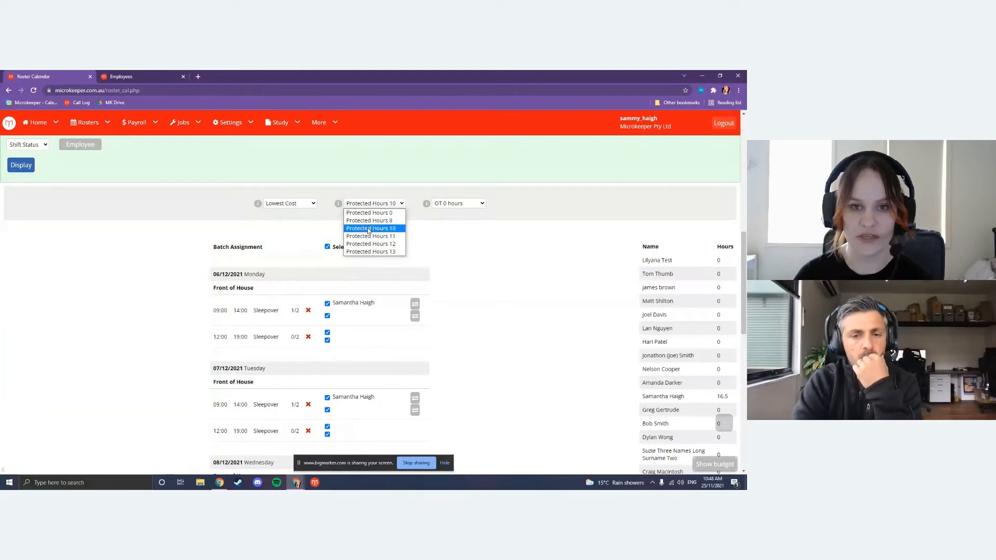
click(384, 190)
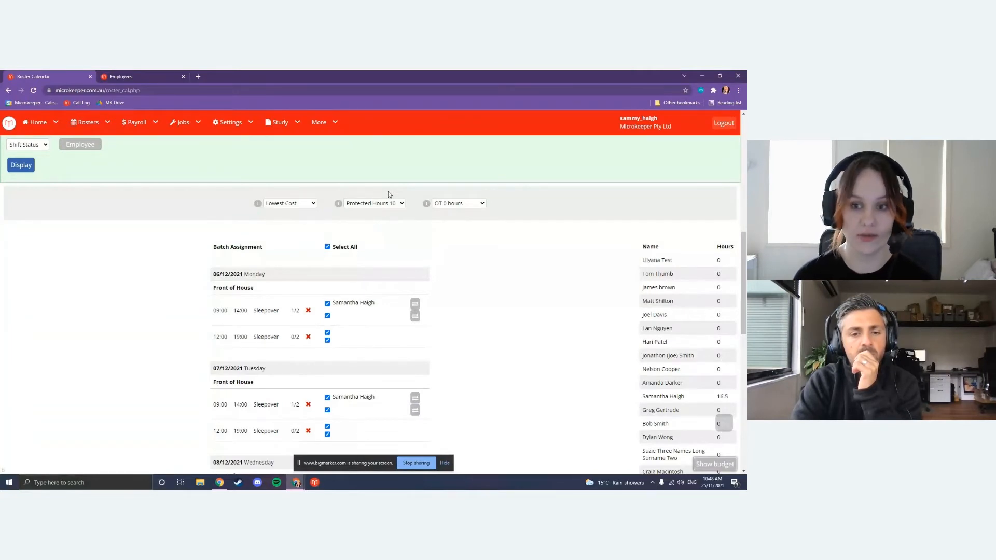
- Set the overtime allowance for the batch assignment to OT 2 hours
click(453, 205)
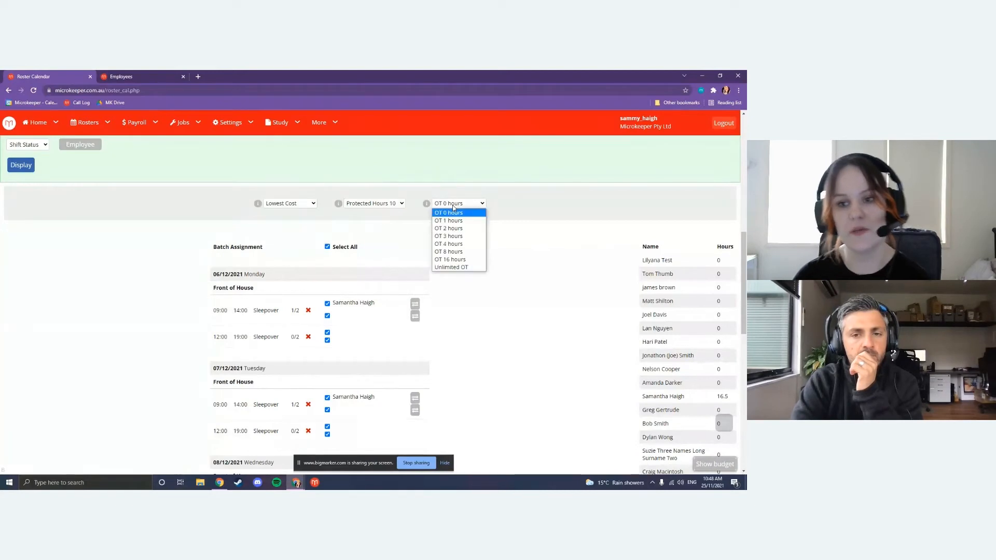
click(462, 205)
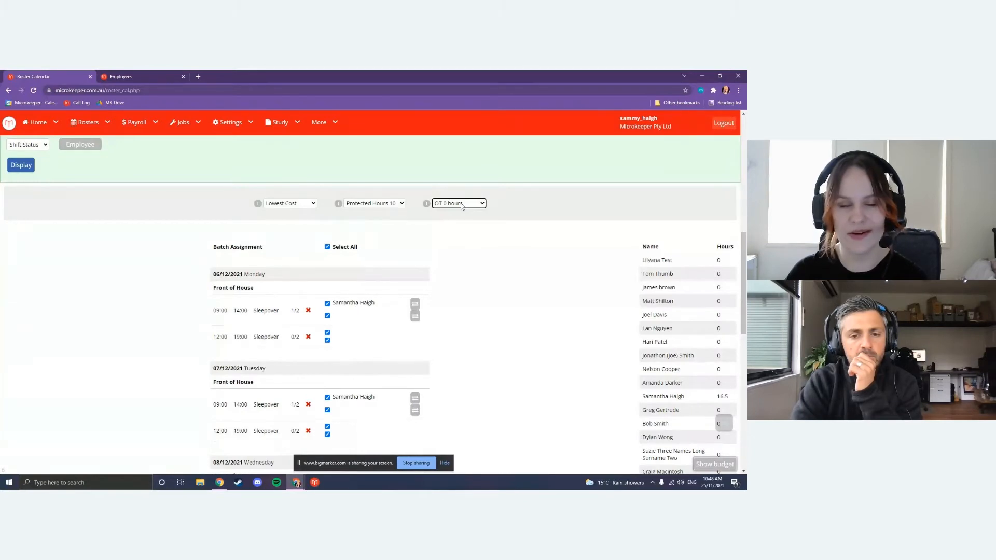
click(461, 206)
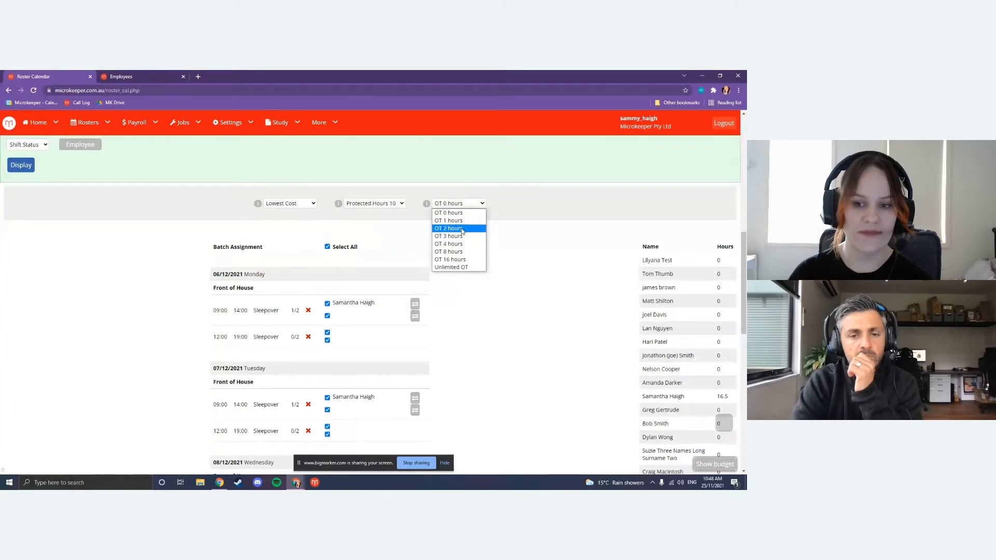
click(456, 229)
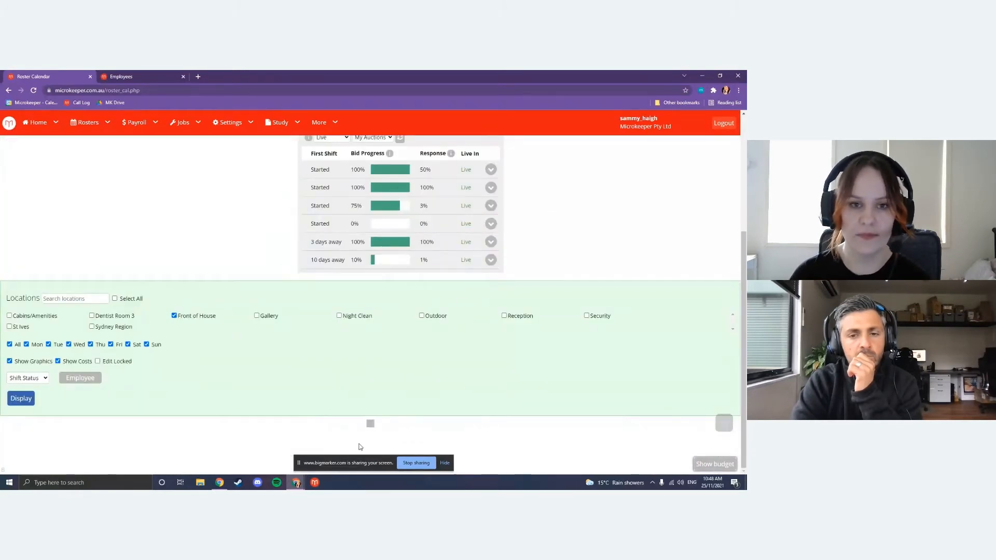
- Examine the batch assignment's daily shift allocations from Monday 06/12/2021 to Saturday 11/12/2021 and the hours allocated per employee
scroll(361, 446, down, 8)
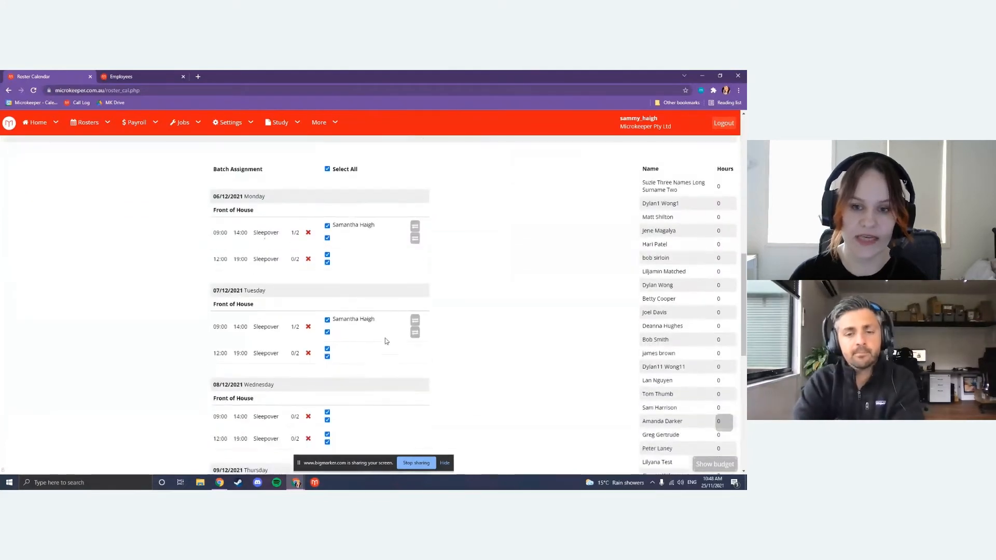
scroll(387, 332, up, 1)
scroll(501, 264, down, 10)
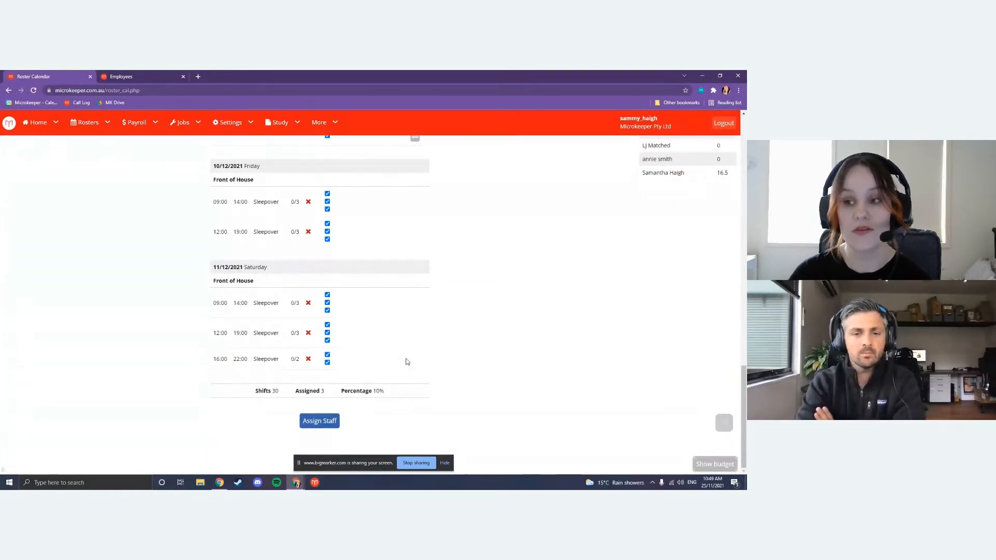
scroll(407, 361, up, 1)
scroll(407, 361, up, 9)
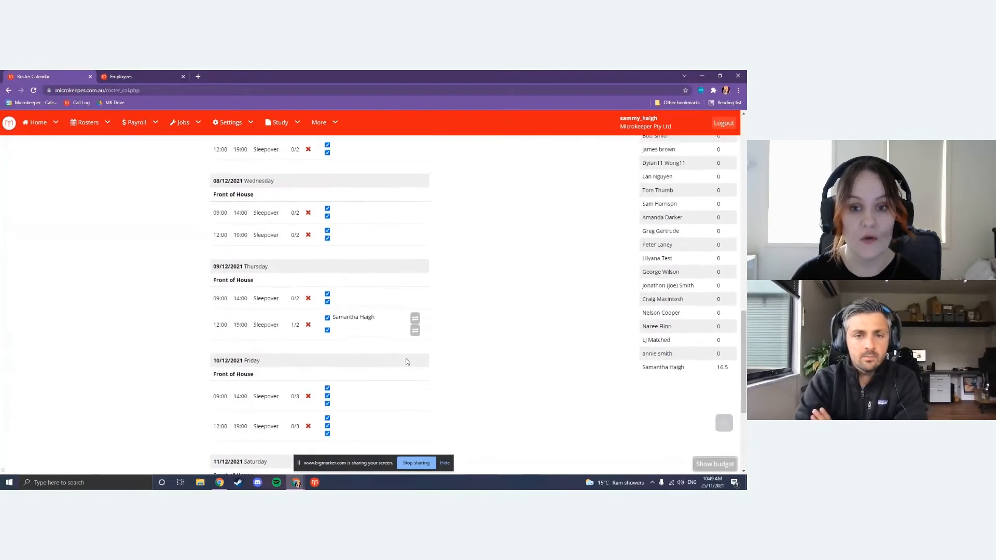
scroll(407, 362, up, 4)
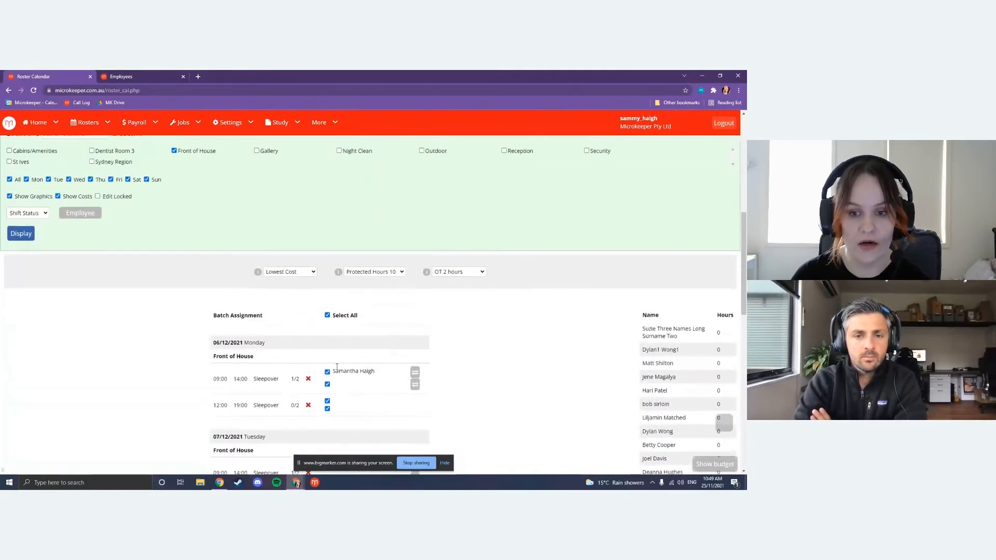
drag(334, 371, 373, 370)
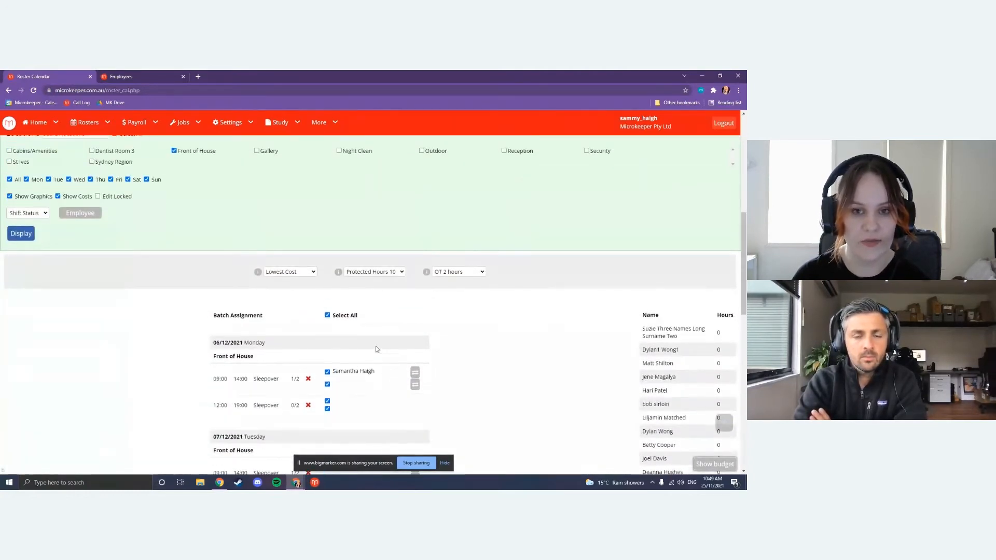
- Convert the shifts from 06/12/2021 to 12/12/2021 from Auctioned back to Open
scroll(376, 349, up, 3)
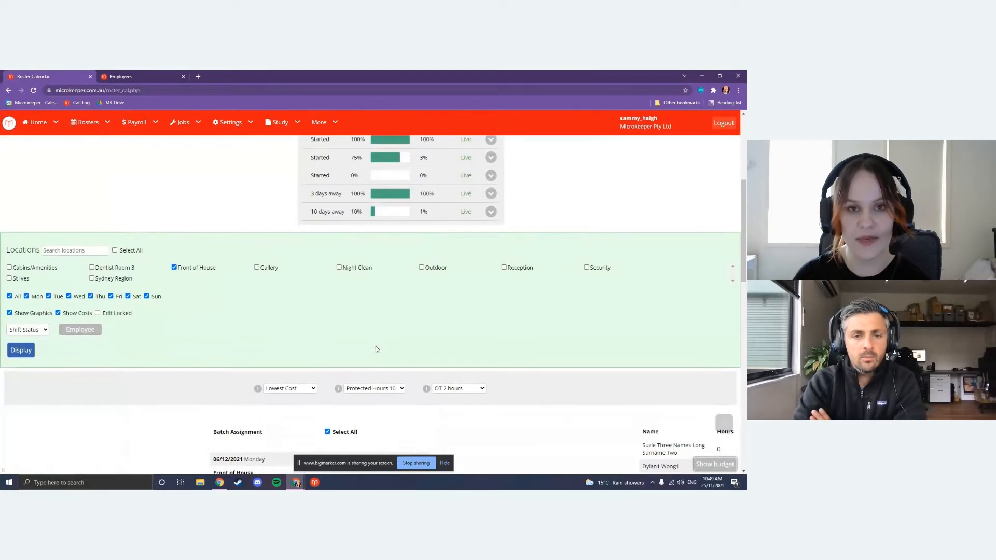
scroll(377, 349, up, 3)
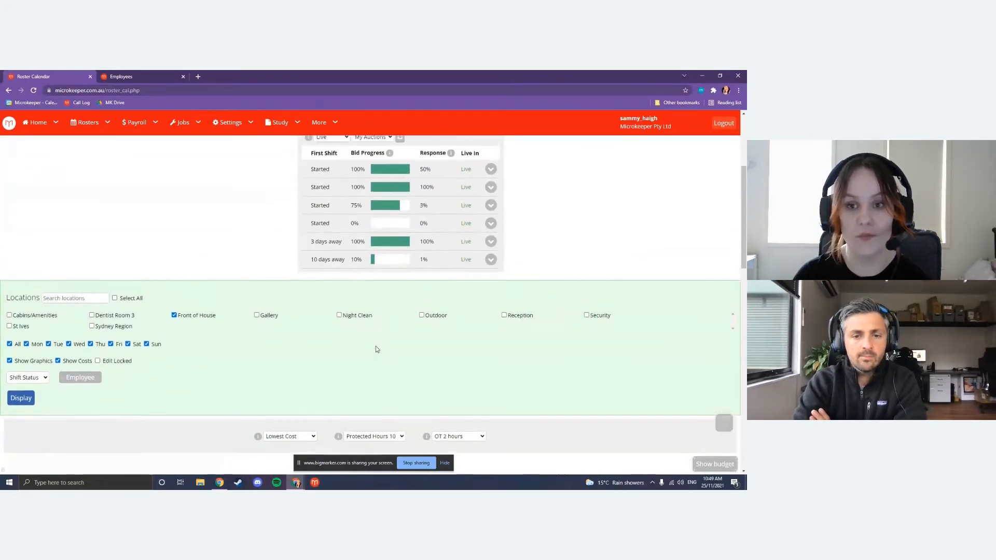
scroll(376, 349, up, 3)
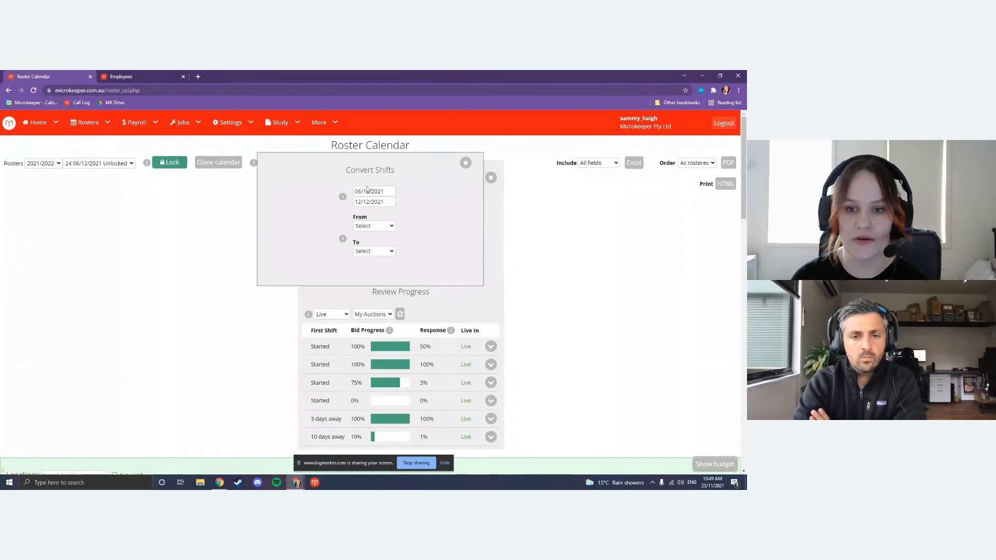
click(375, 226)
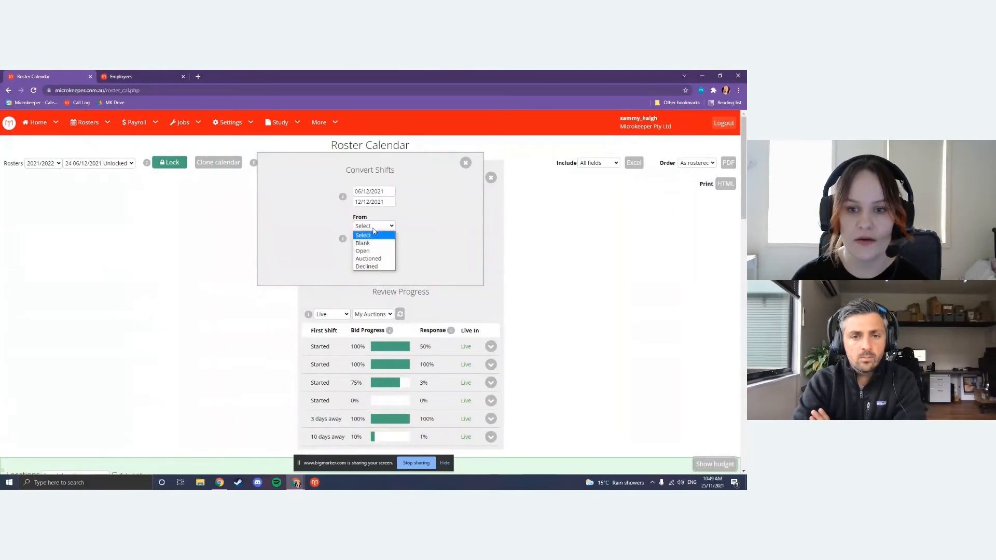
click(378, 260)
click(373, 251)
click(379, 272)
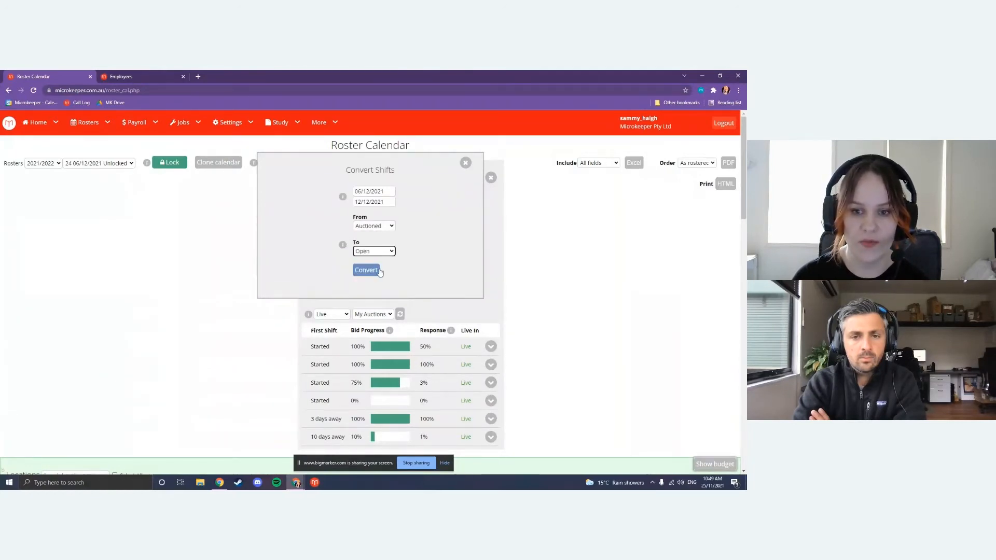
click(380, 271)
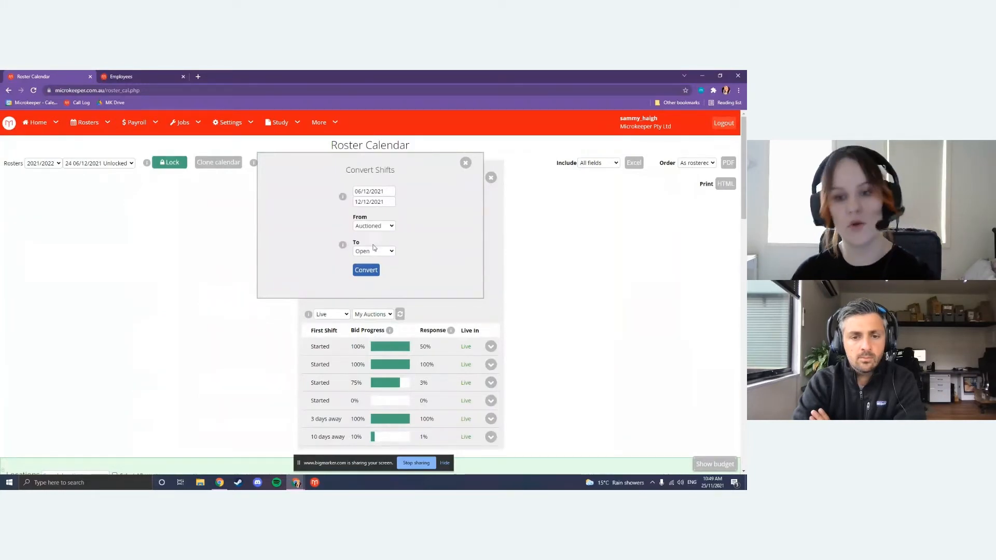
click(368, 272)
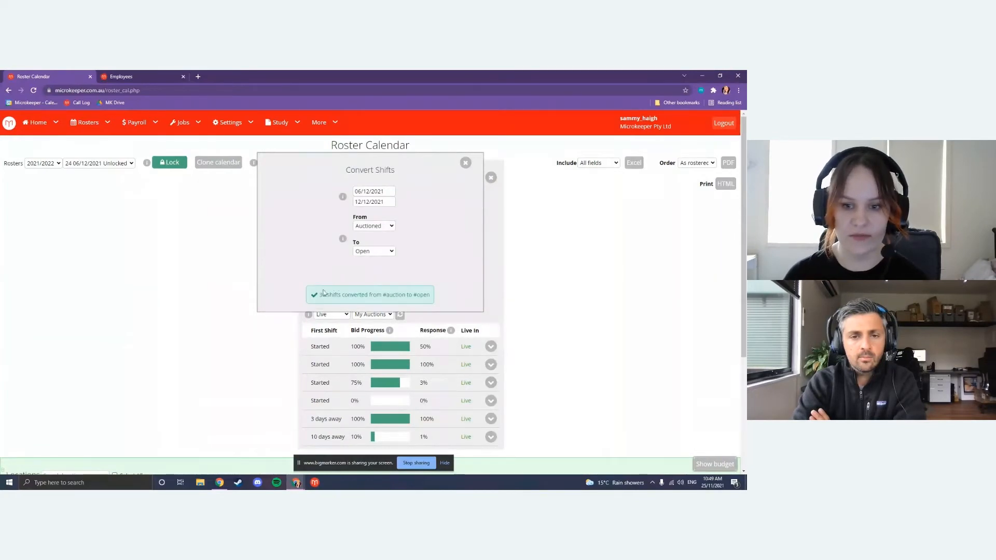
drag(319, 295, 413, 295)
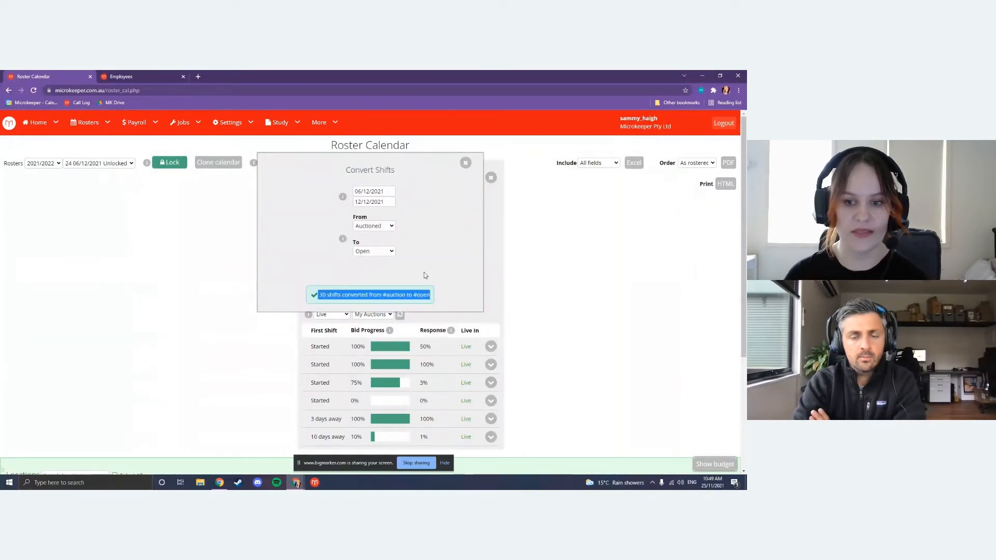
click(425, 275)
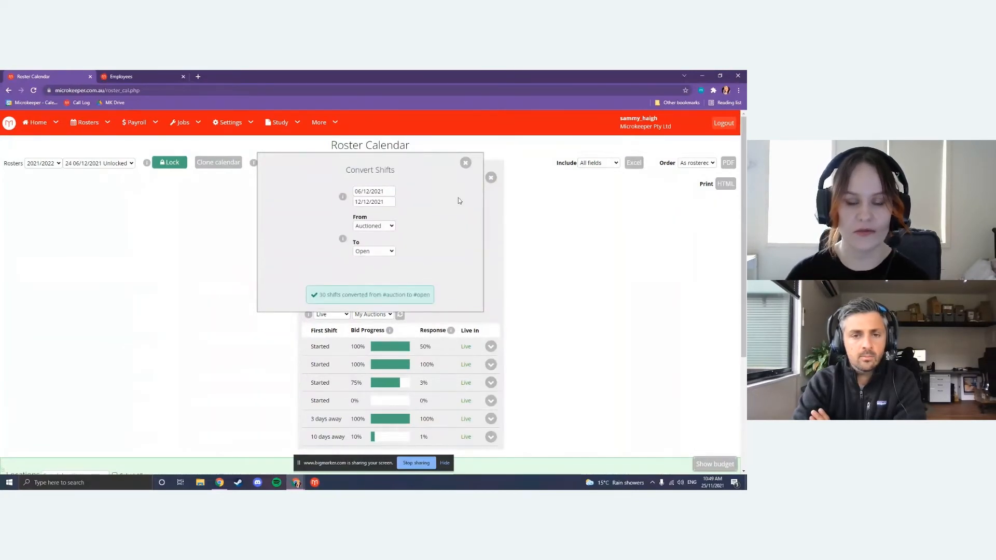
click(463, 165)
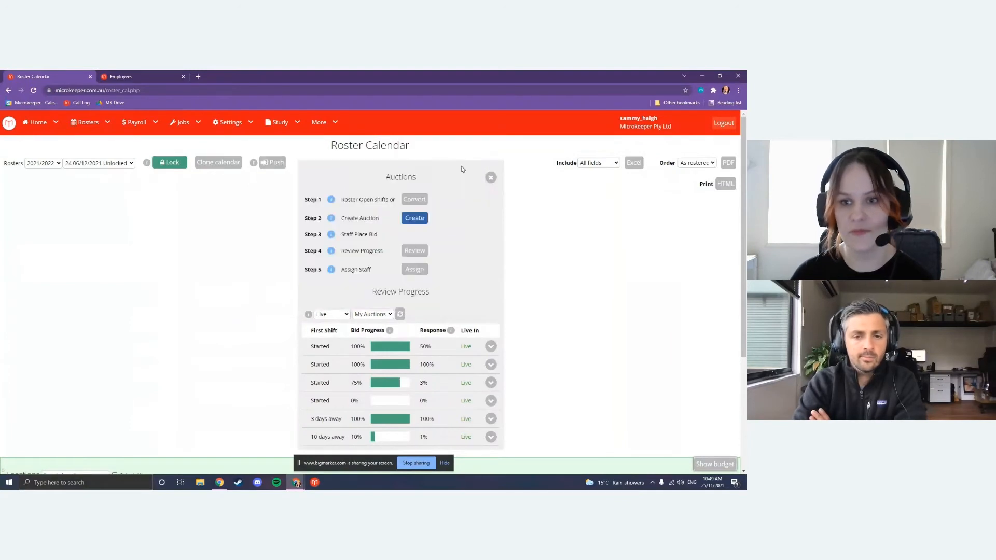
- Simulate and create an Automated, Live Now auction for the open shifts from 06/12/2021 to 12/12/2021
click(414, 218)
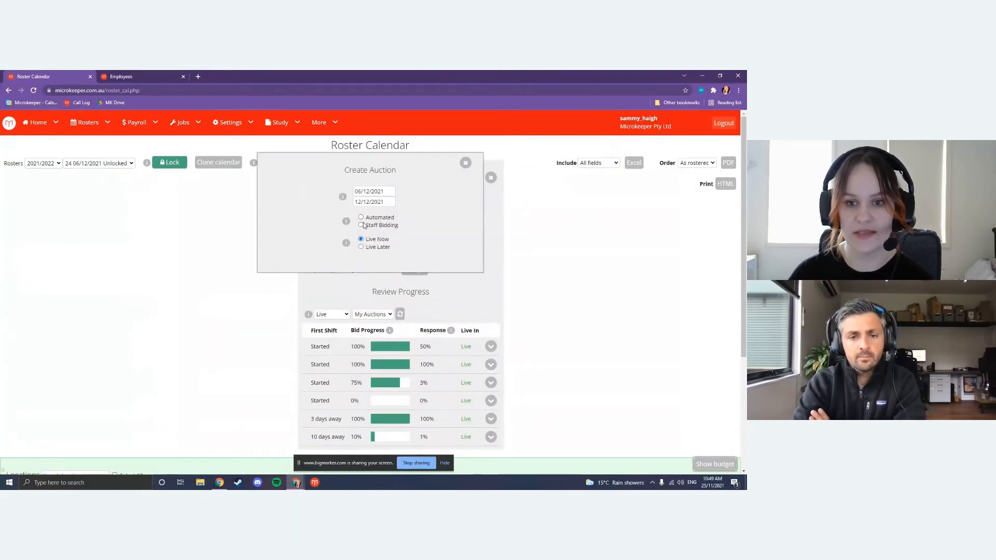
click(361, 218)
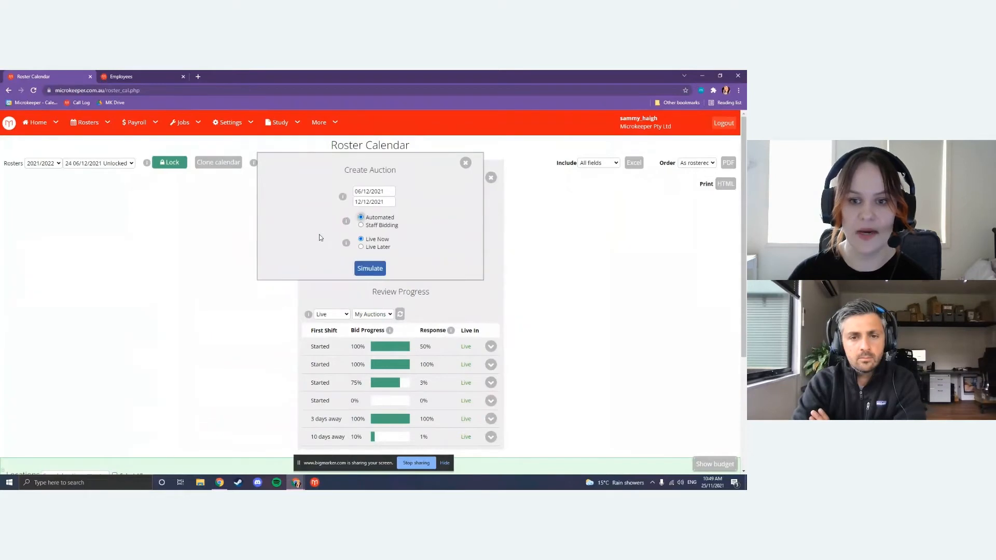
click(369, 269)
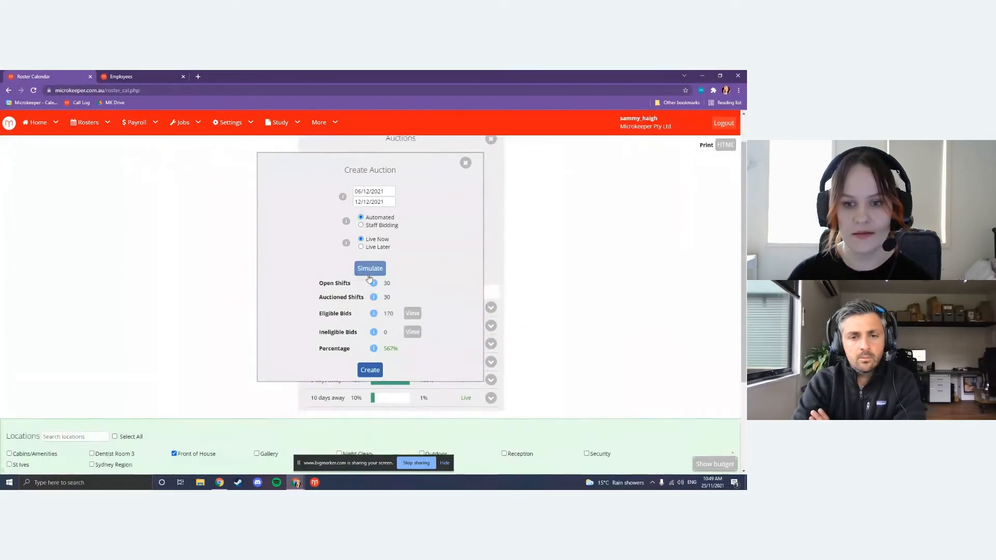
scroll(368, 269, down, 2)
click(370, 370)
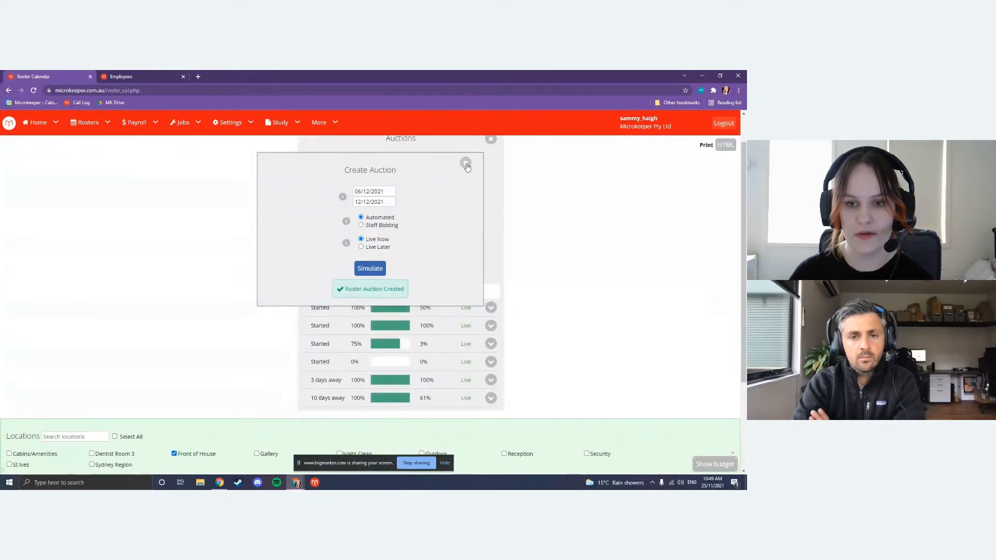
click(466, 164)
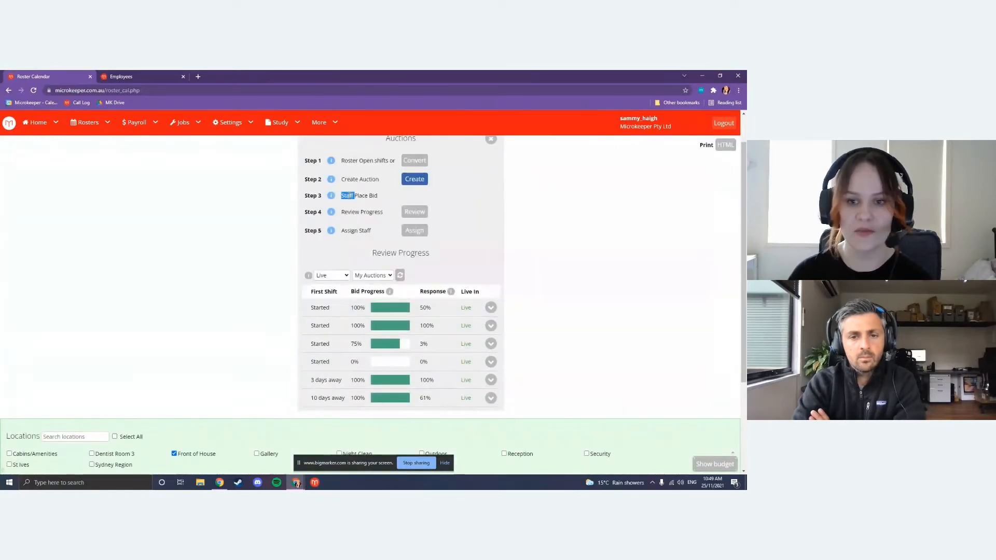
- Check the bid progress and response rate of the auction whose first shift is 10 days away
click(351, 196)
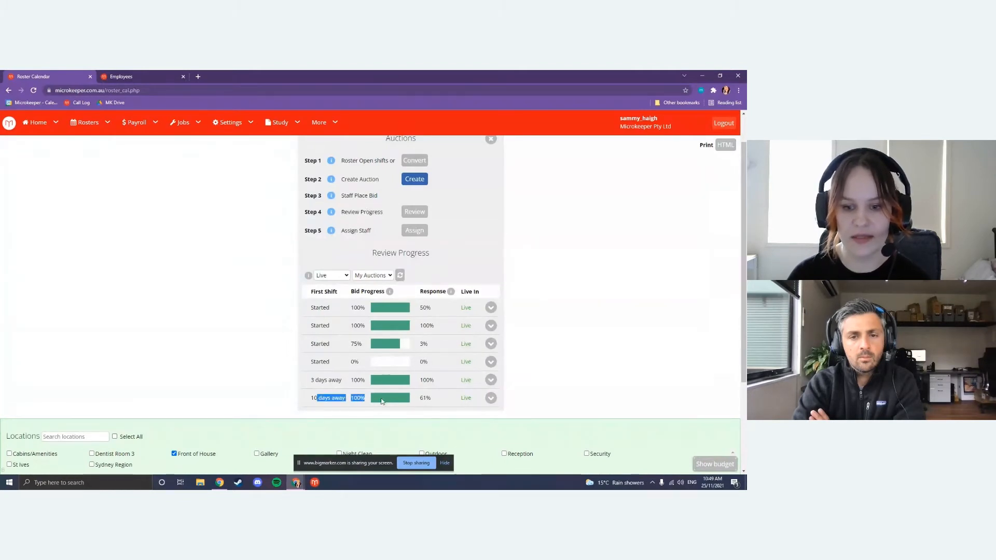
drag(419, 398, 431, 398)
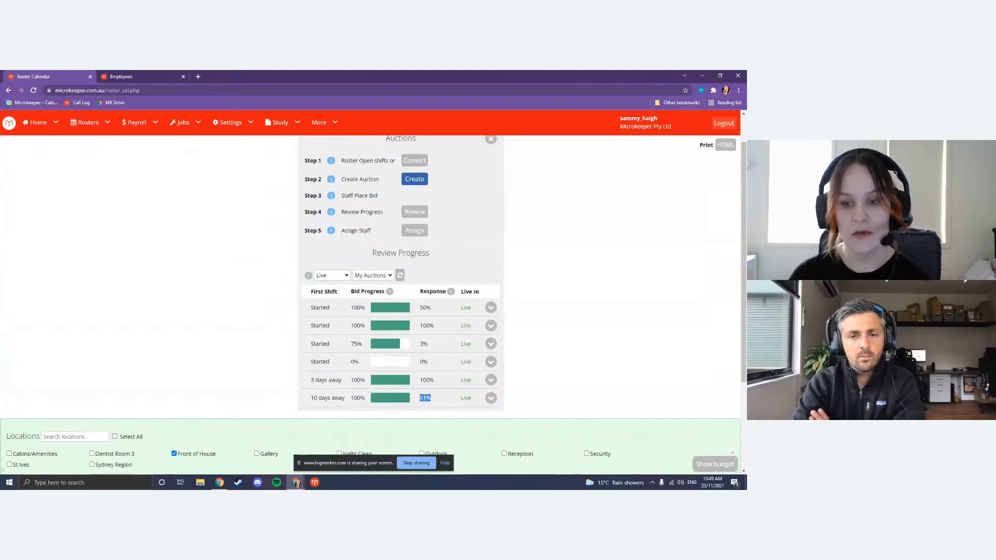
click(475, 188)
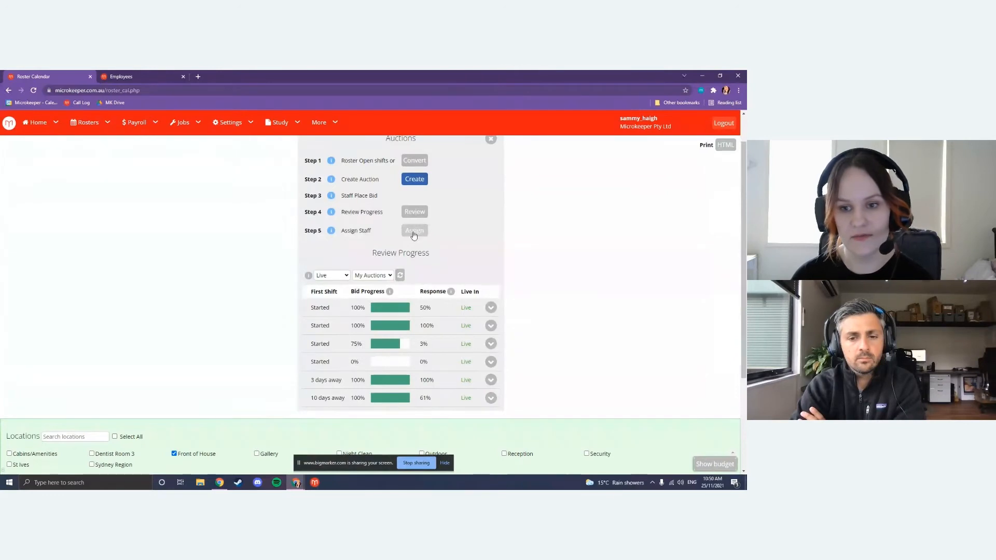
- Open the staff assignment for the auctioned shifts and examine the batch allocations for each day
scroll(460, 232, down, 3)
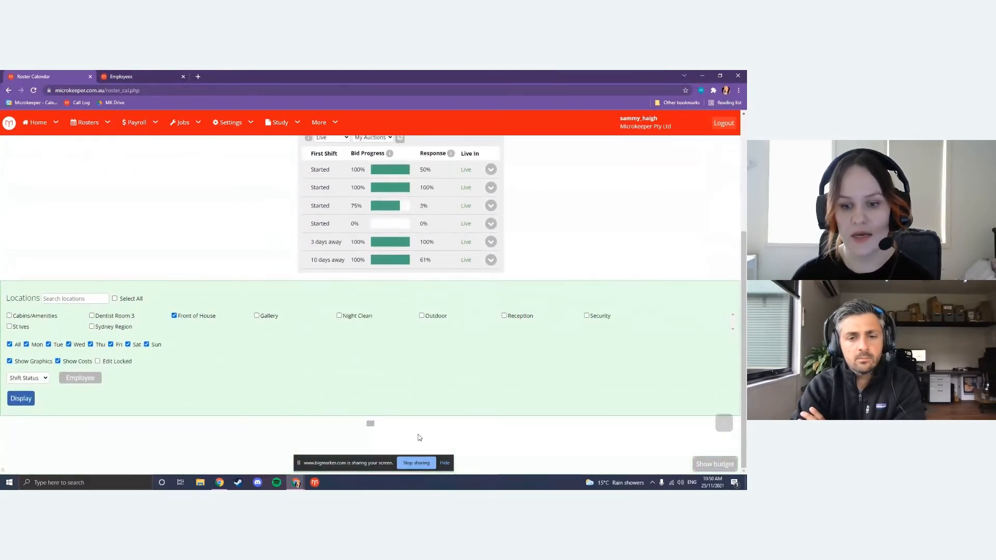
click(444, 463)
scroll(340, 391, down, 3)
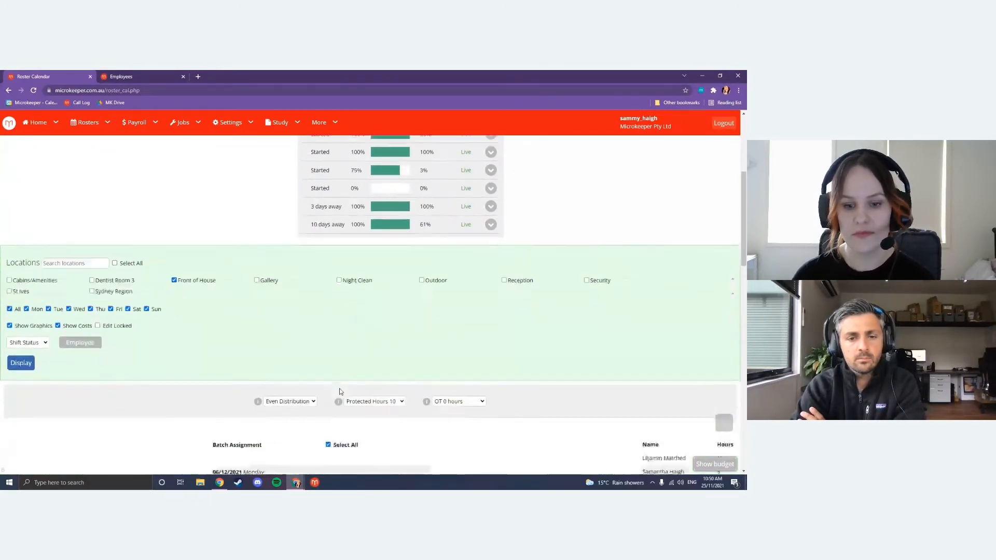
scroll(338, 389, down, 2)
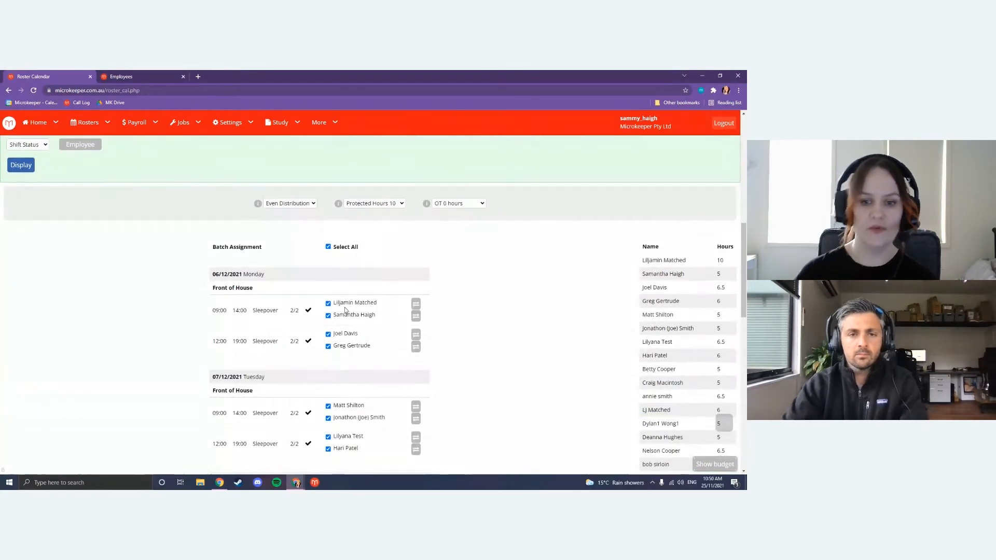
scroll(323, 338, down, 2)
scroll(322, 337, down, 5)
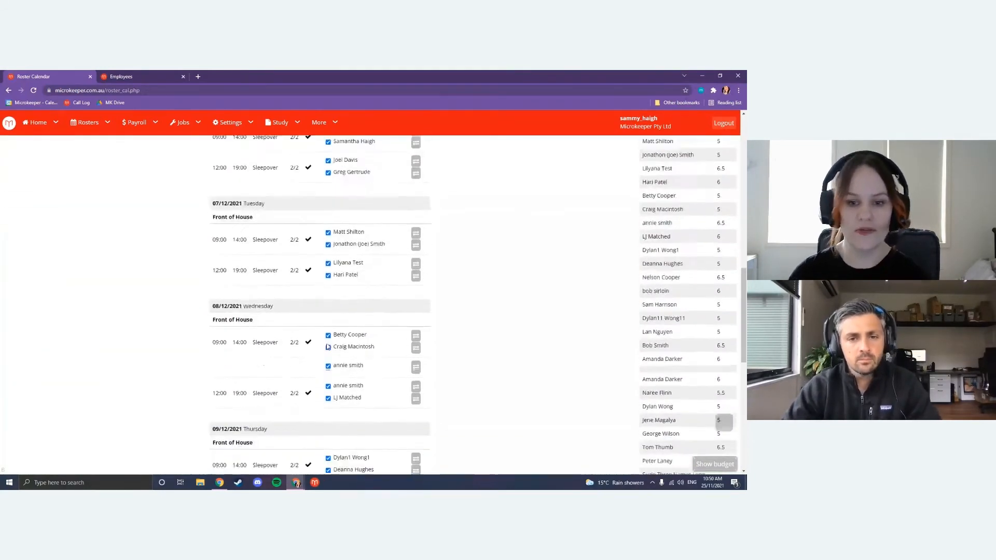
mouse_move(308, 270)
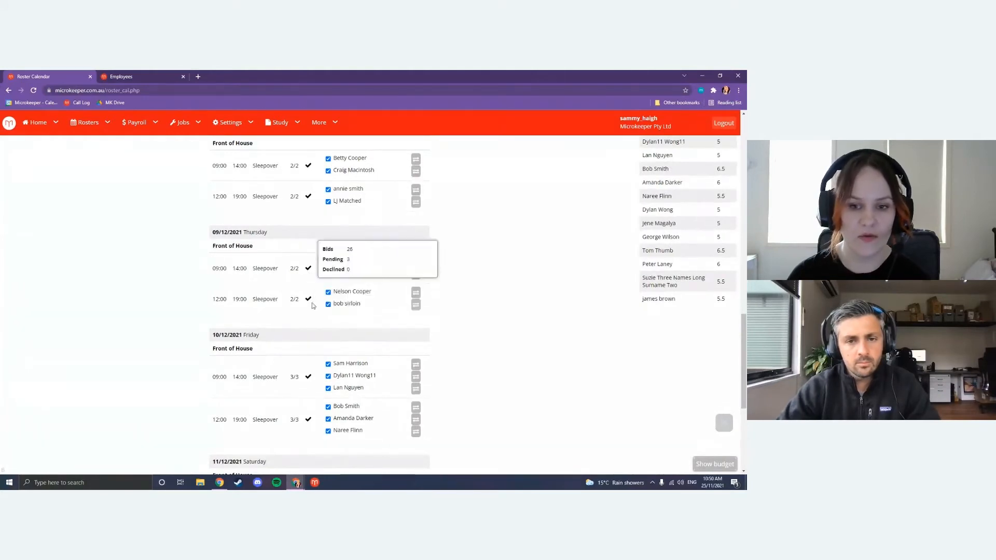
scroll(305, 321, down, 4)
scroll(302, 352, up, 15)
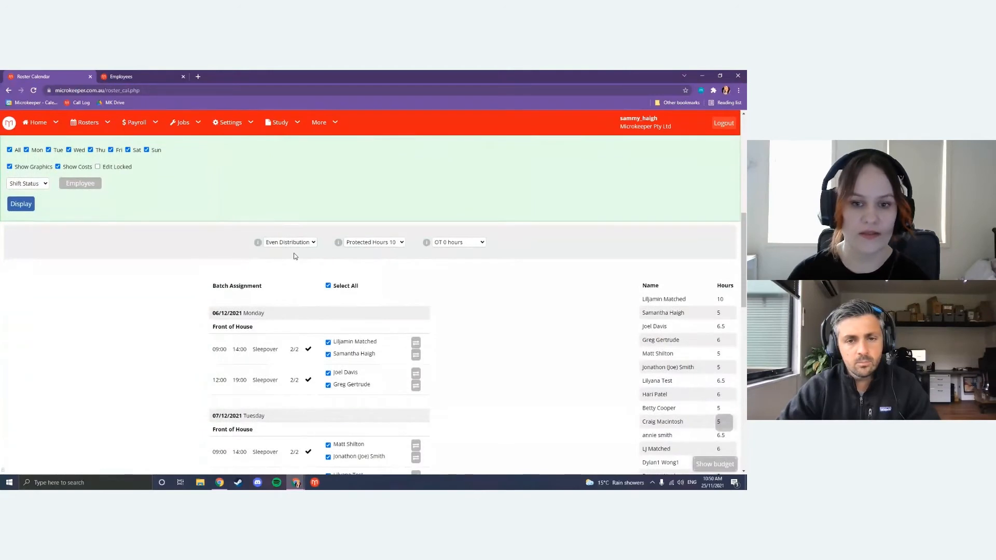
- Preview the batch assignment with First In Best Dressed, and switch the distribution method to Lowest Cost to review its allocations
click(295, 243)
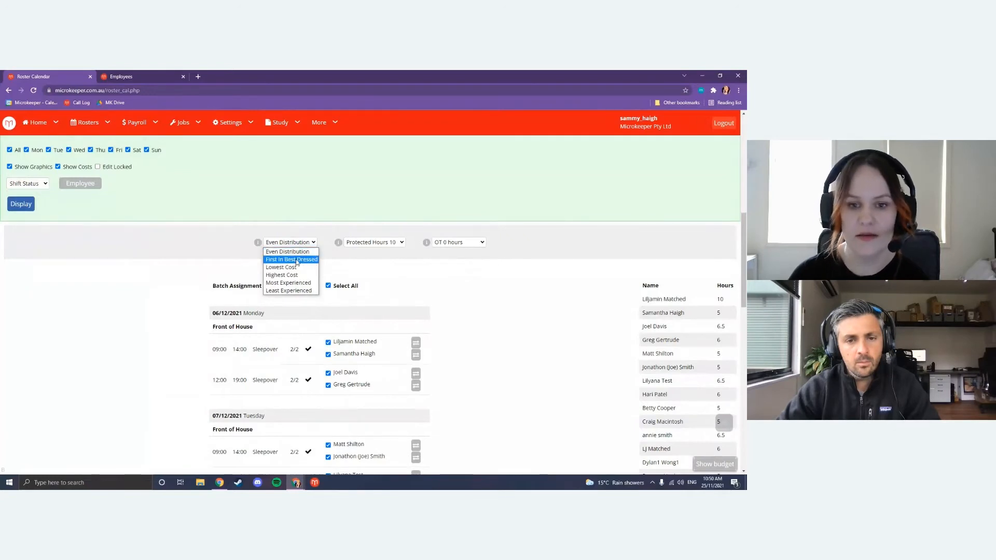
click(297, 260)
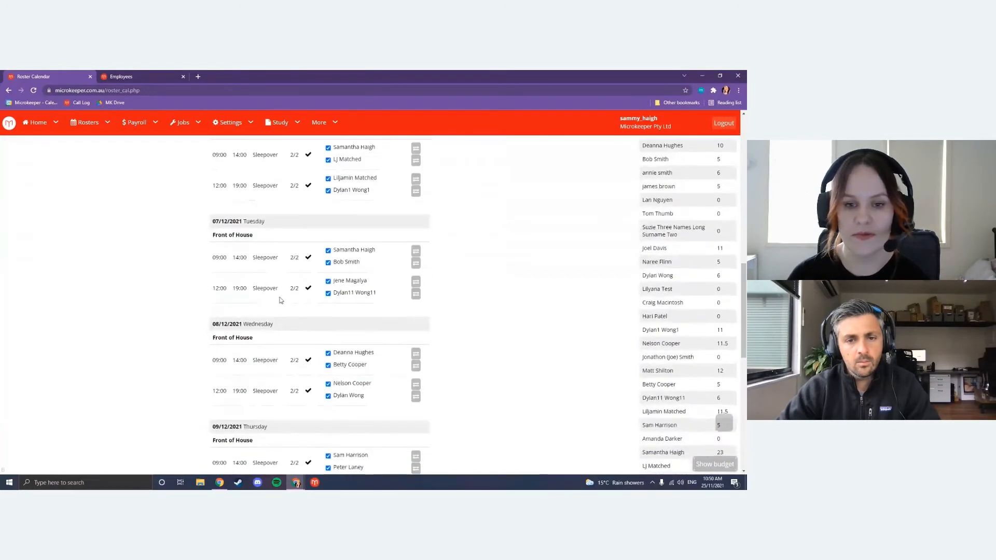
click(289, 164)
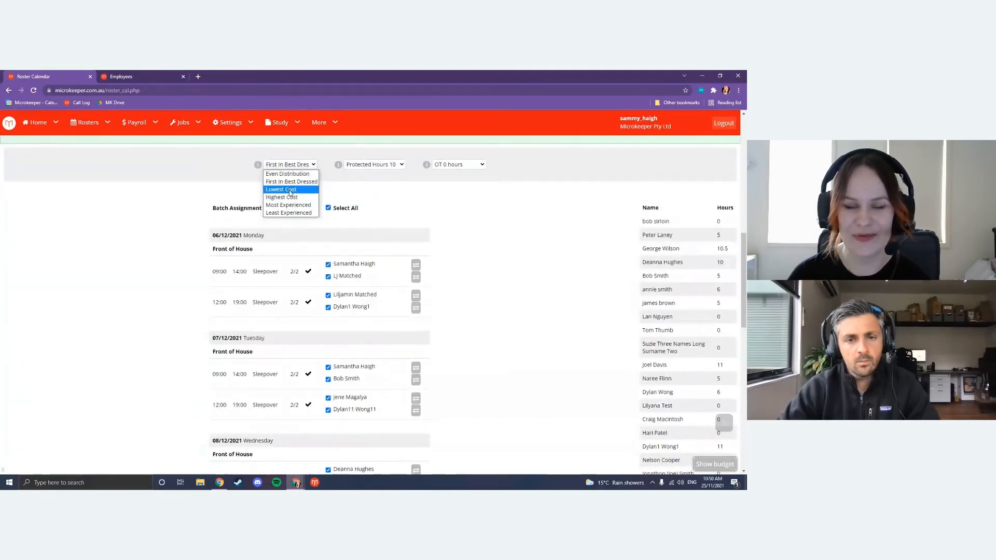
click(289, 189)
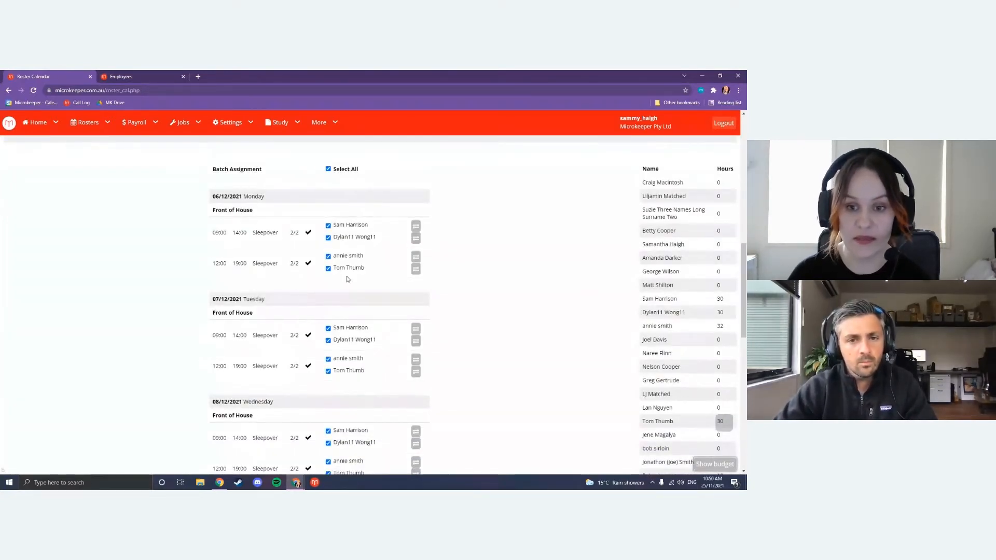
scroll(354, 340, down, 1)
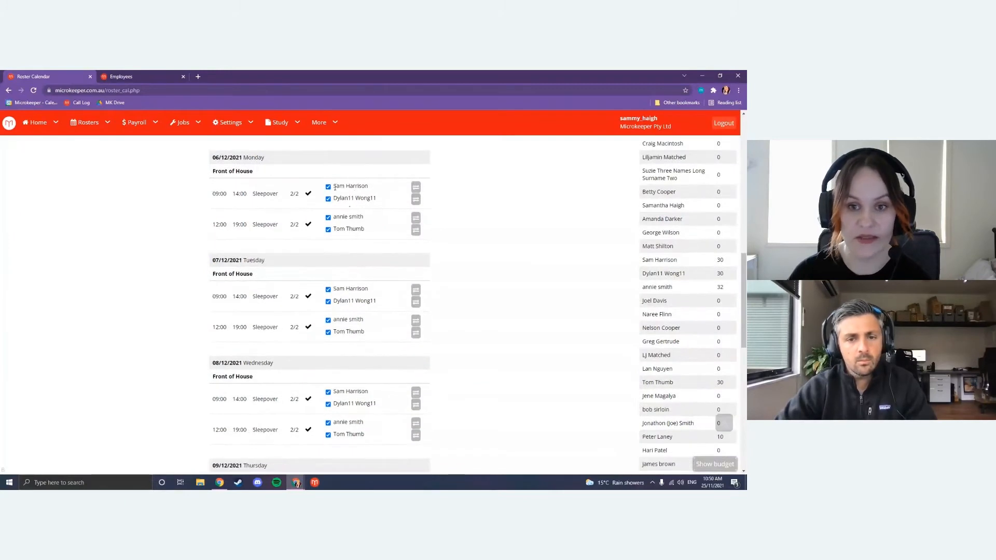
scroll(344, 305, down, 2)
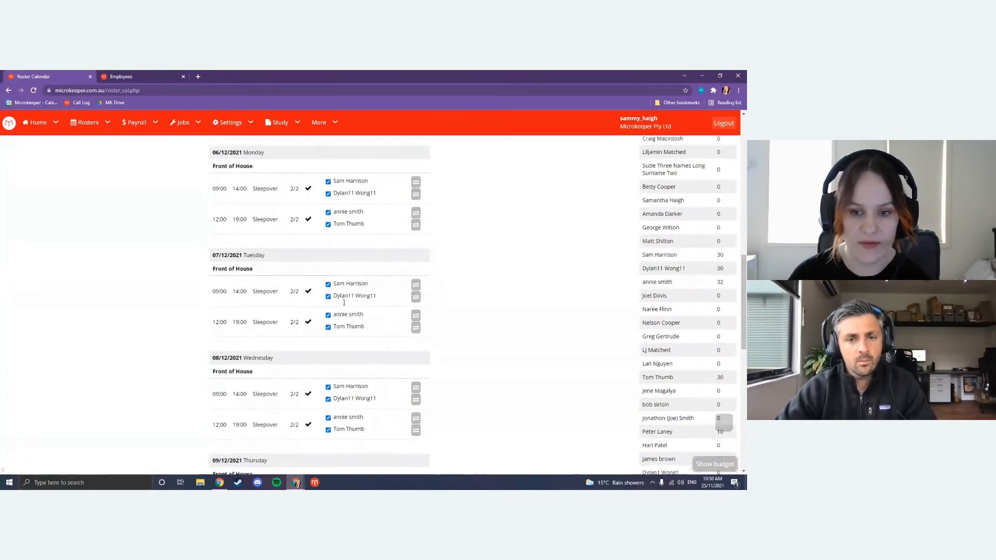
- Finish reviewing the Lowest Cost allocations and set the batch assignment's distribution method to Most Experienced
scroll(345, 304, down, 3)
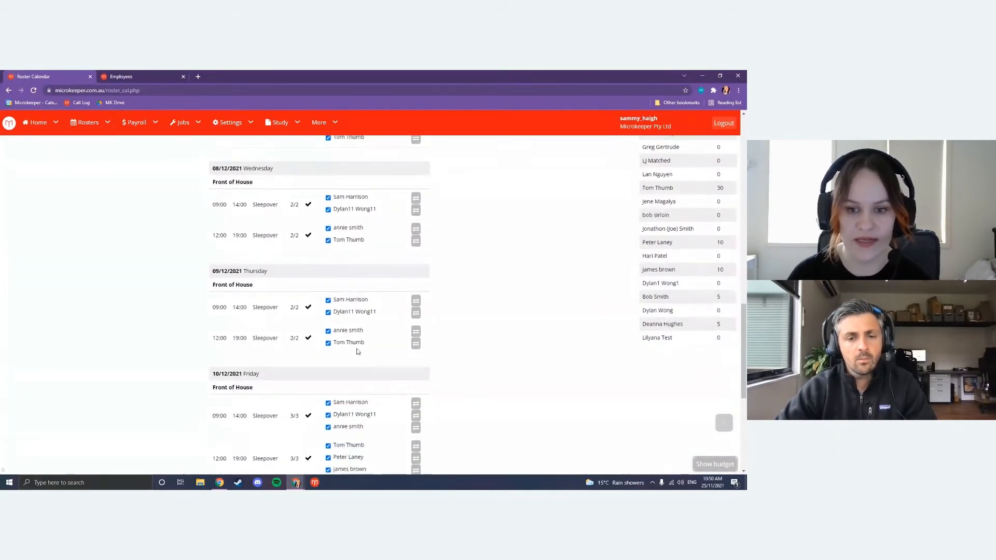
scroll(341, 336, down, 4)
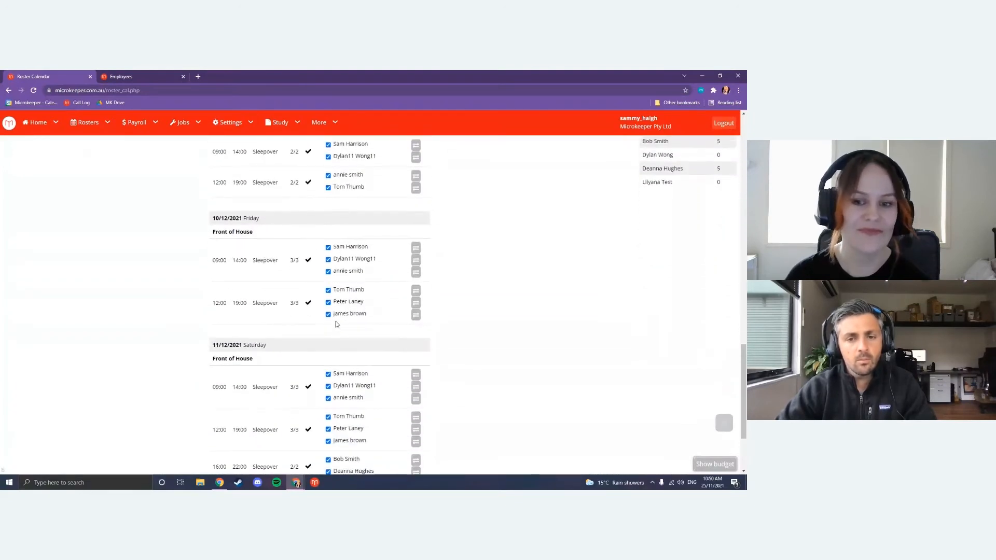
scroll(336, 324, up, 12)
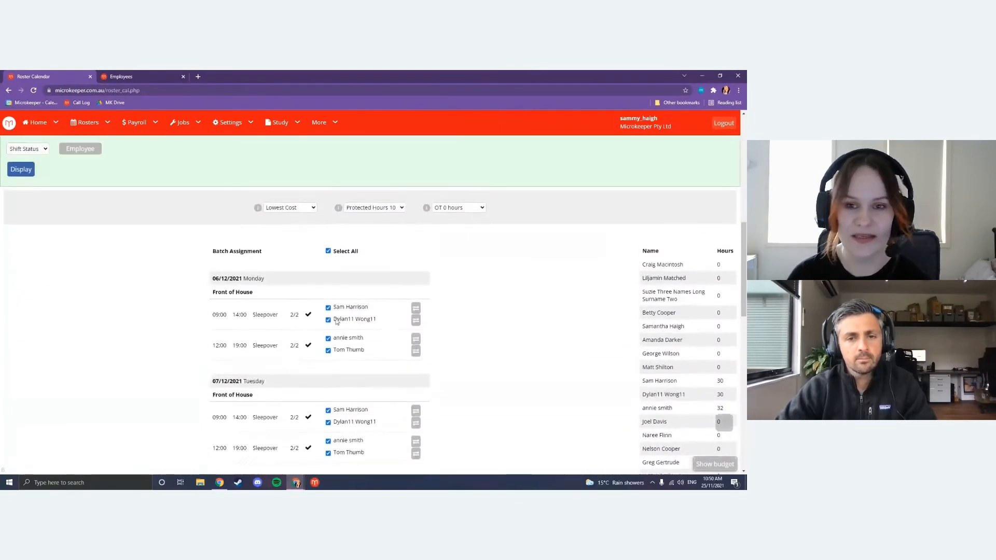
click(290, 245)
click(295, 284)
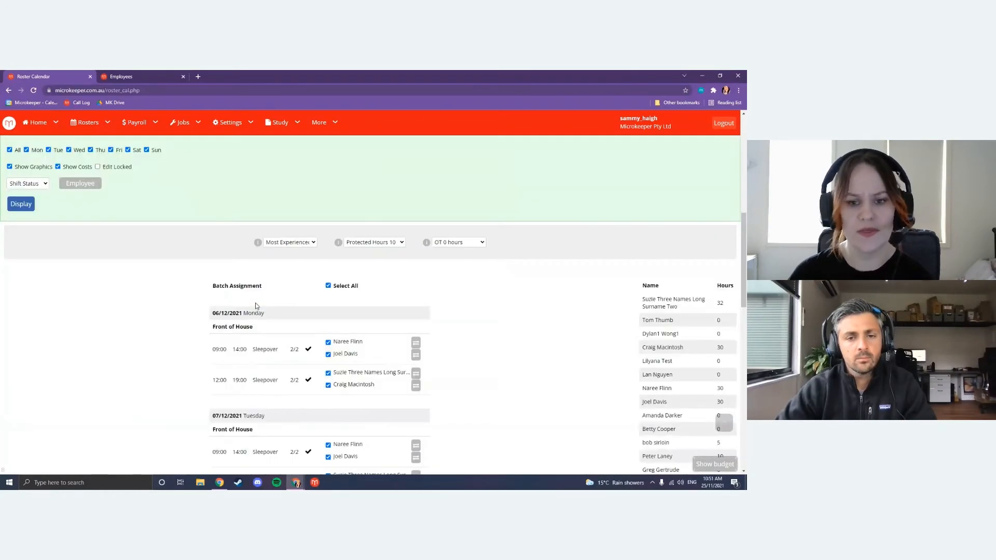
scroll(255, 306, down, 1)
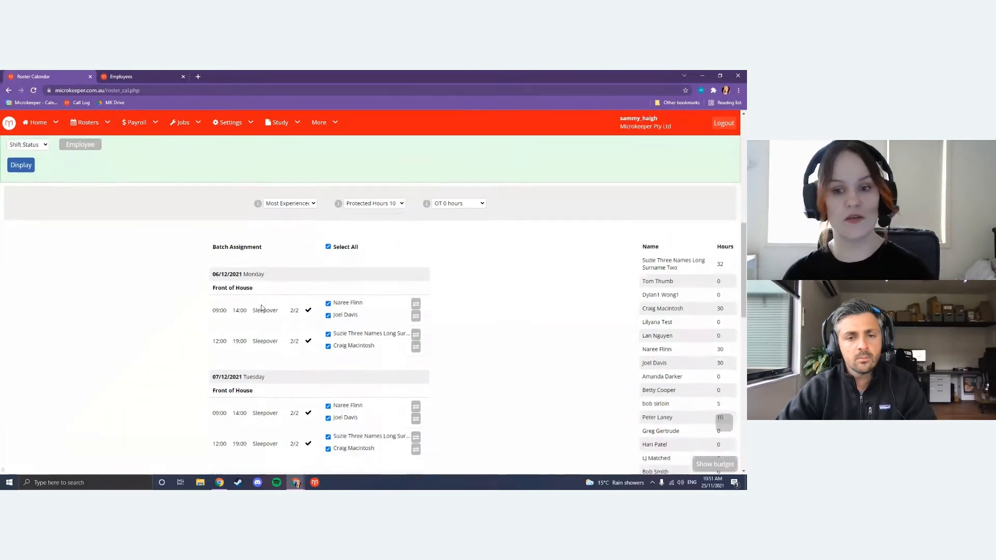
scroll(377, 330, down, 2)
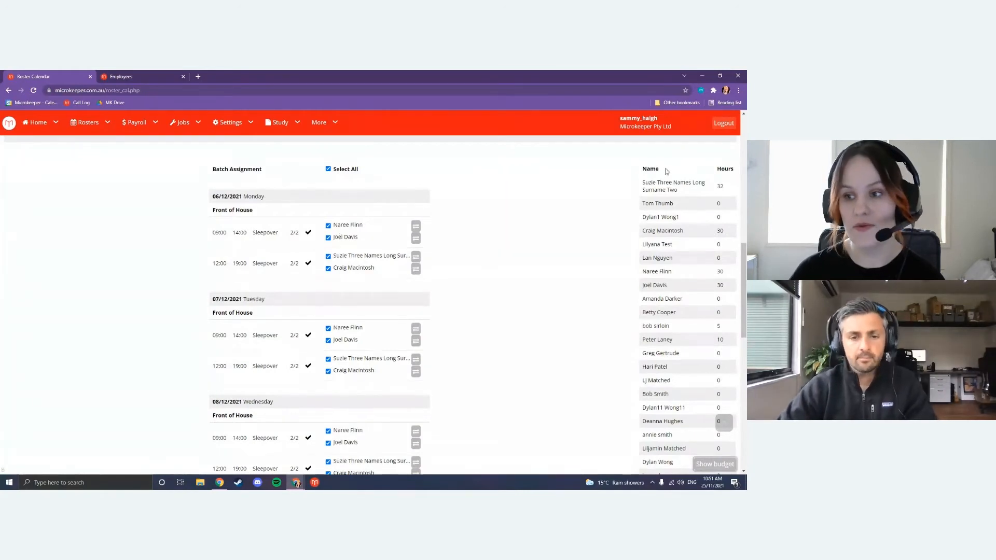
scroll(643, 204, up, 1)
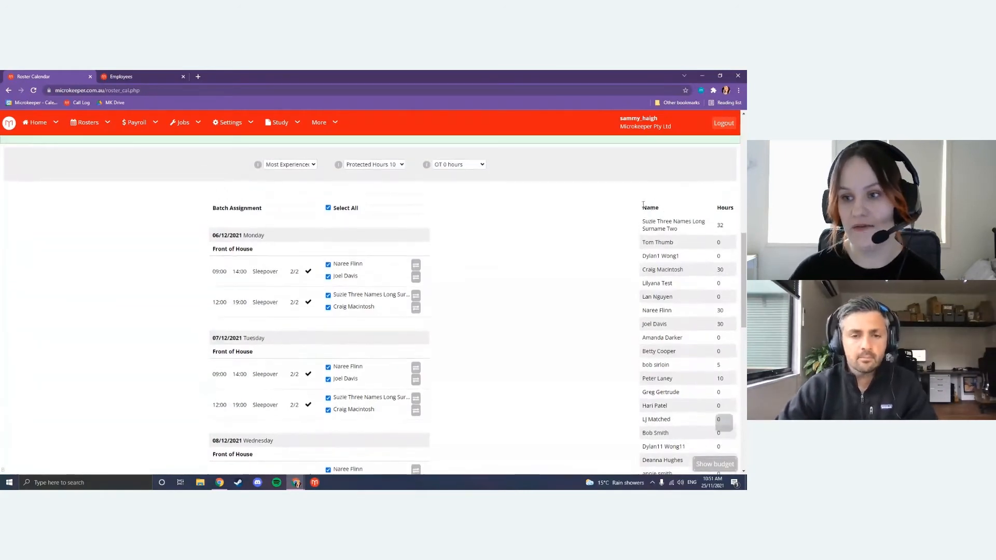
- Sort the staff list by hours in ascending order and examine how the hours are distributed among the employees
double_click(725, 208)
click(724, 209)
click(723, 209)
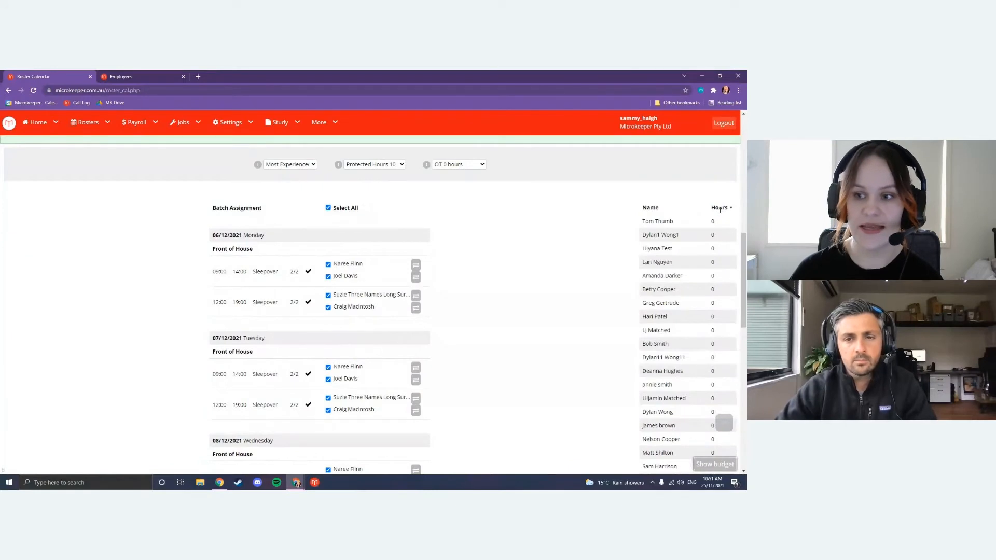
scroll(706, 267, down, 6)
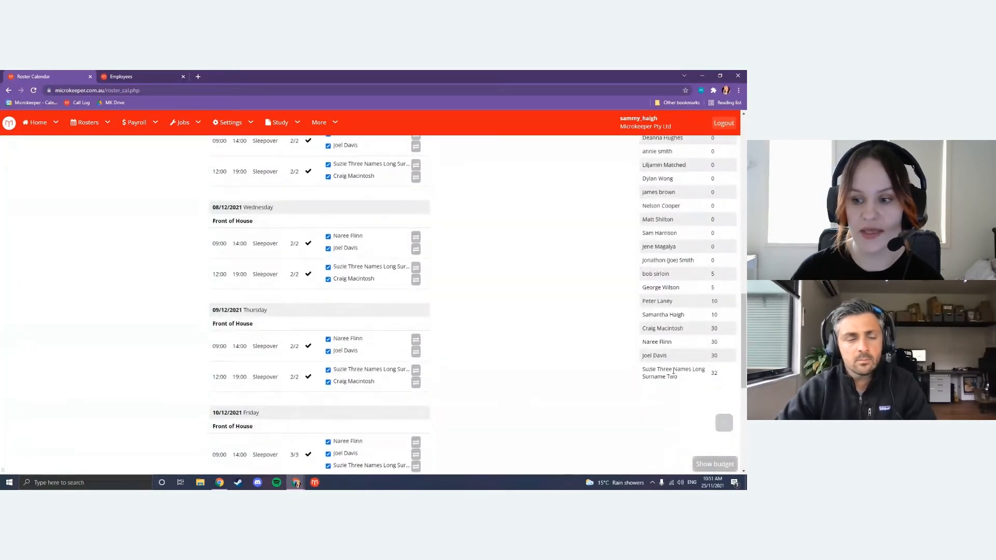
drag(639, 359, 637, 357)
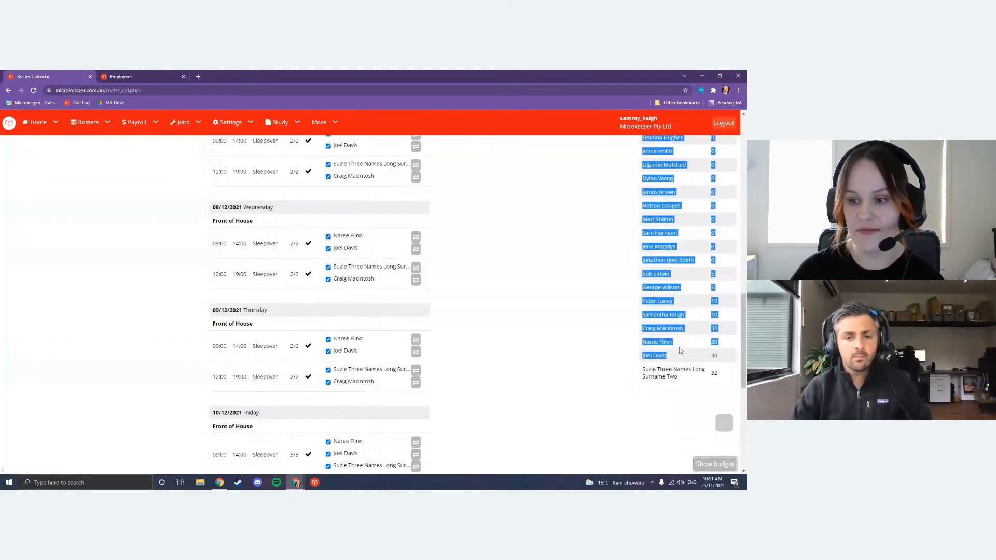
click(679, 350)
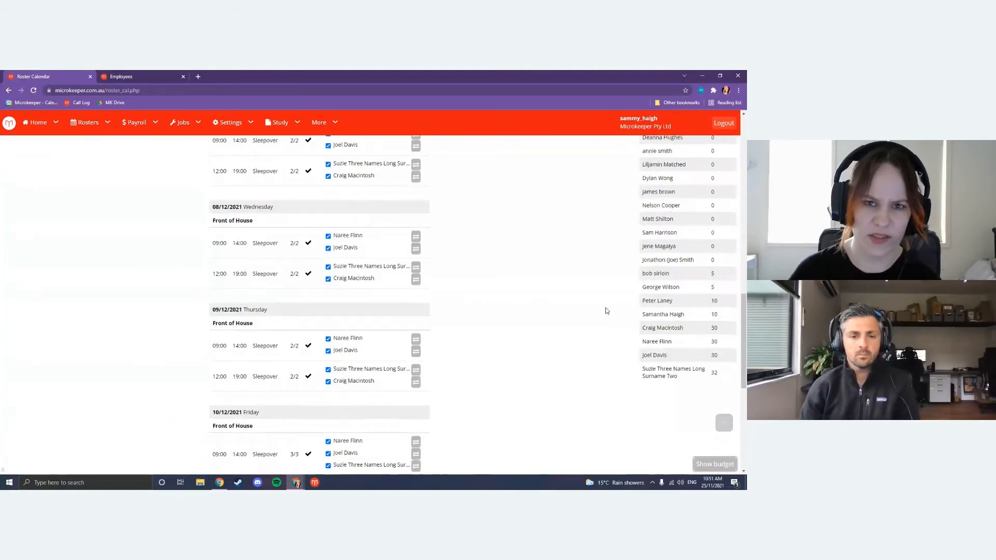
- Assign the staff selected in the batch assignment to the Front of House shifts
scroll(606, 310, down, 4)
scroll(603, 312, down, 3)
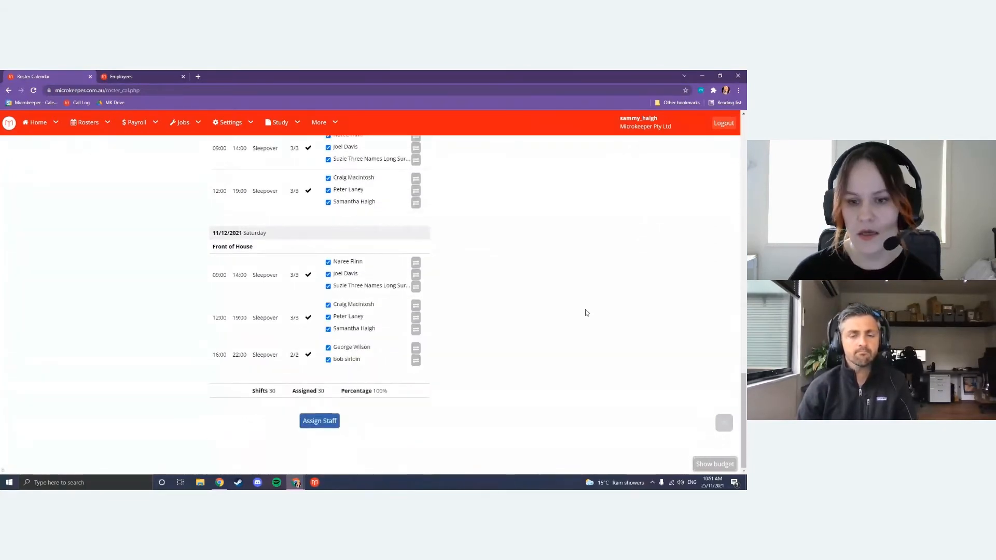
click(311, 424)
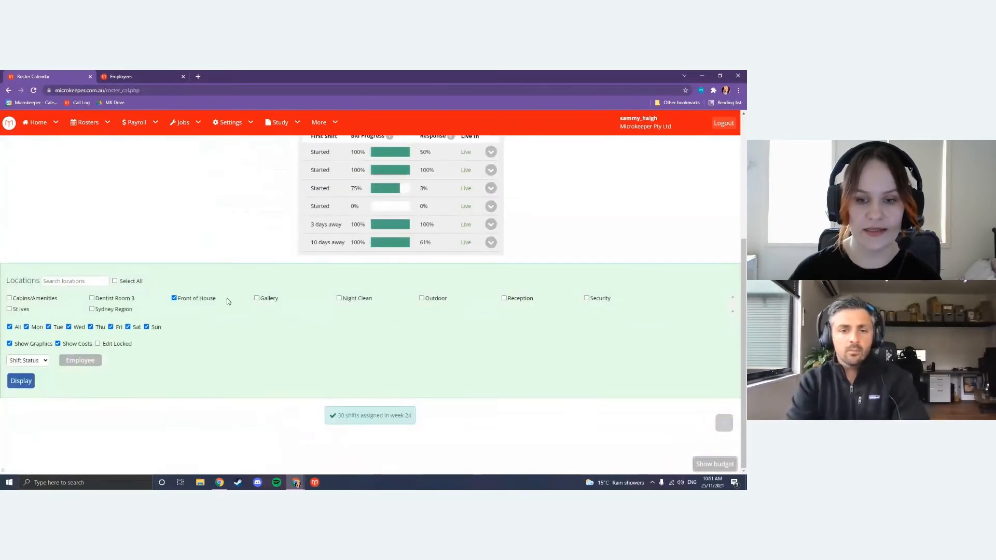
drag(336, 415, 391, 412)
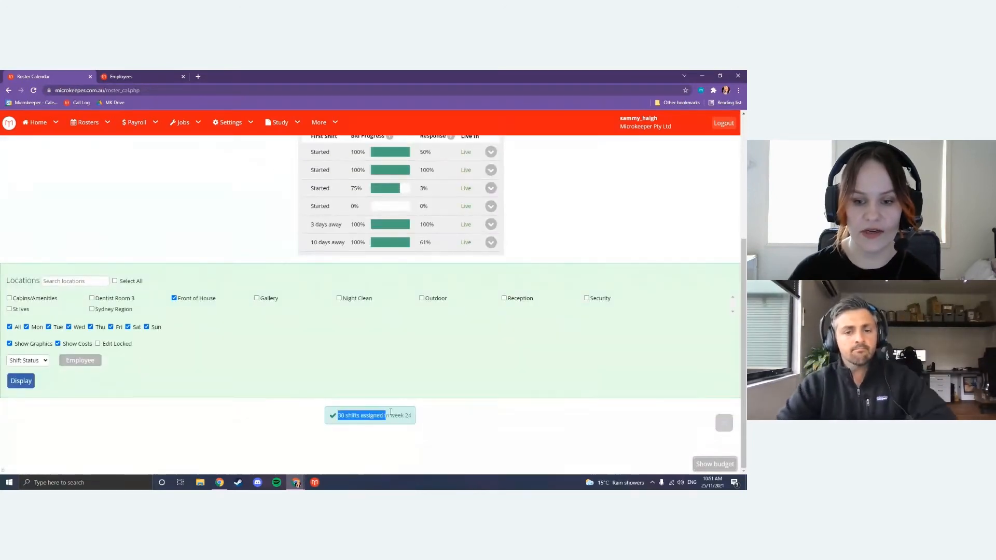
click(227, 400)
- Close the auction details and display the Front of House roster for week 24 to review the assigned staff and estimated costs
scroll(102, 199, up, 2)
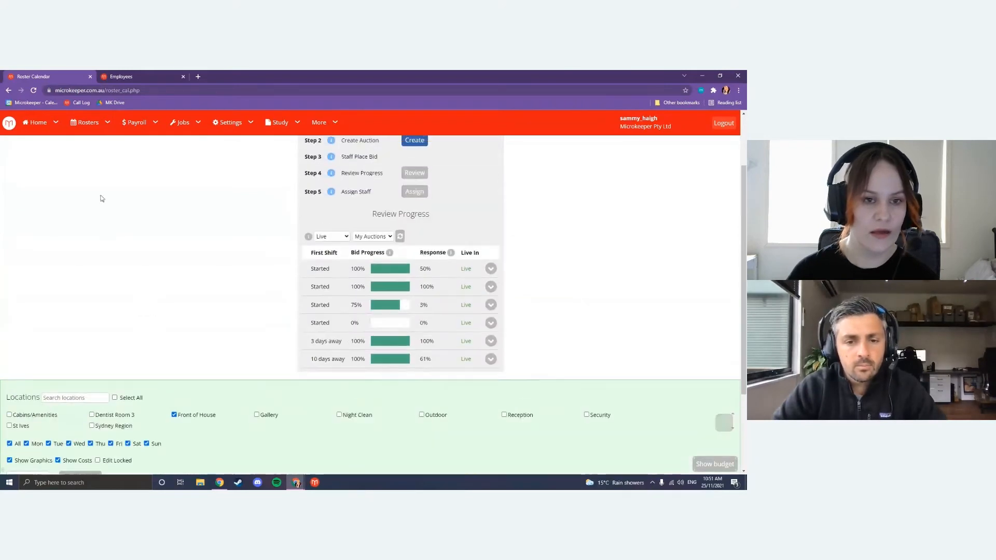
scroll(100, 198, up, 2)
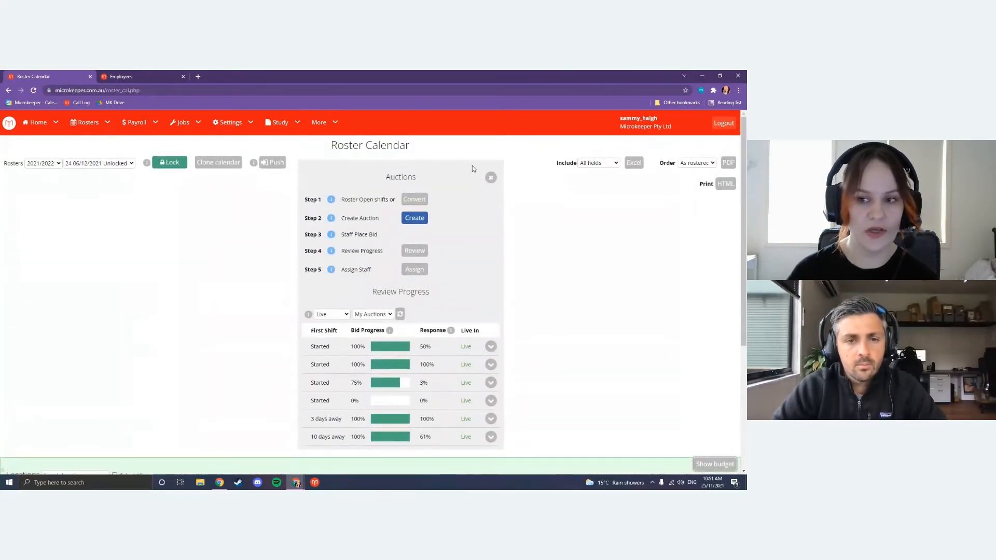
click(491, 179)
click(21, 291)
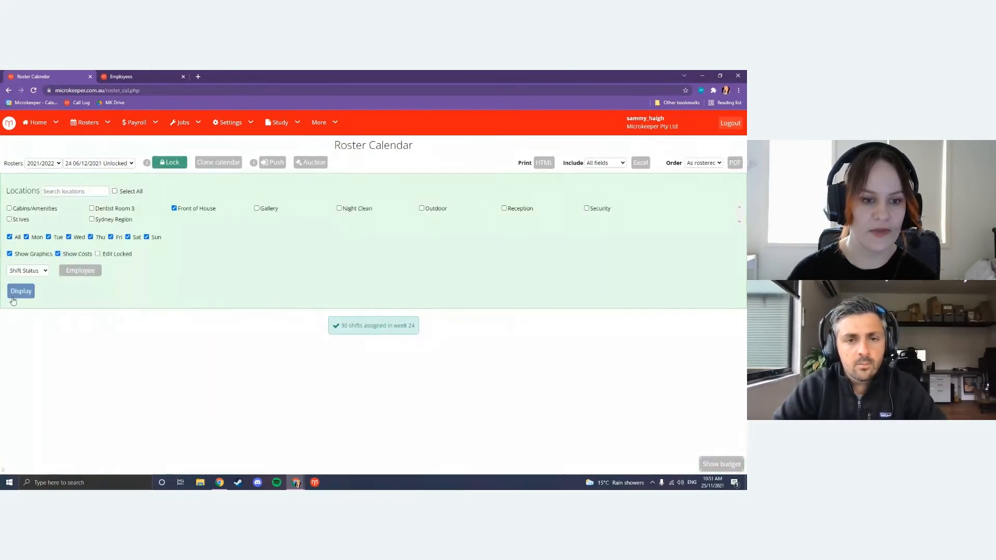
scroll(218, 267, down, 2)
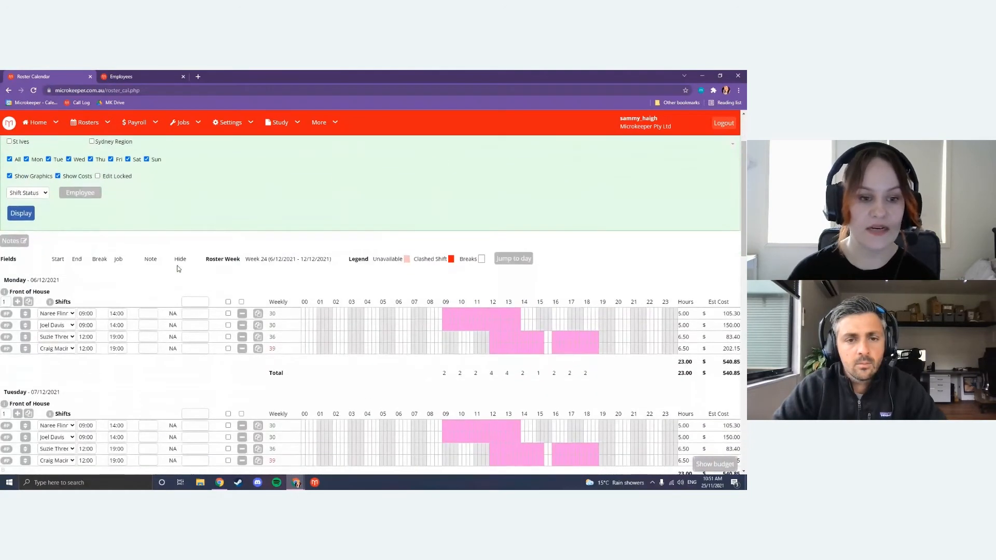
scroll(178, 268, down, 1)
click(513, 219)
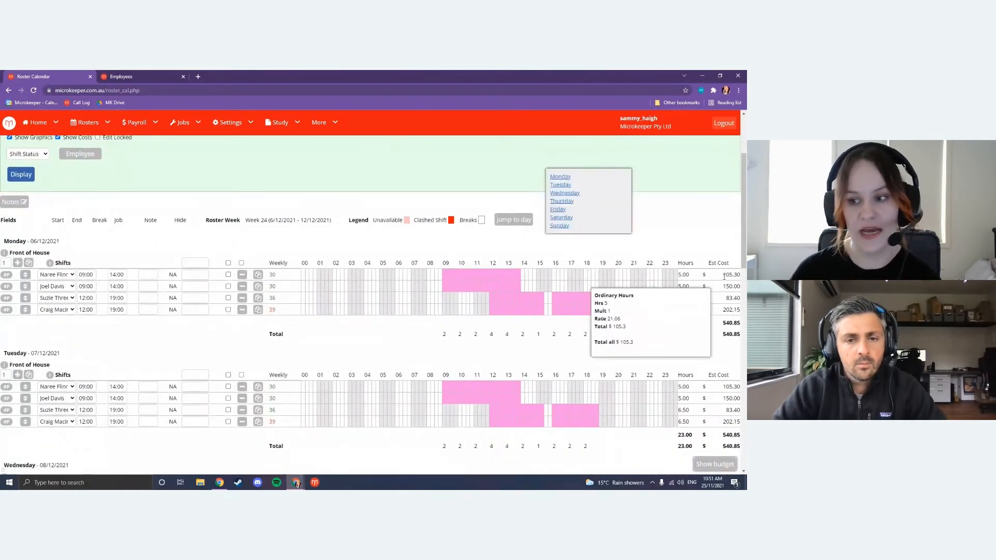
scroll(175, 302, down, 1)
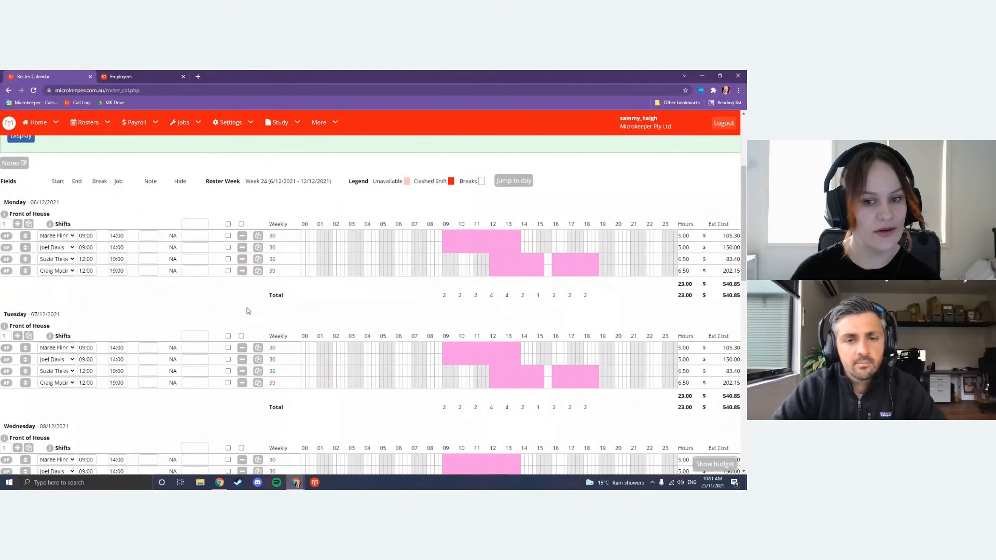
scroll(247, 310, up, 3)
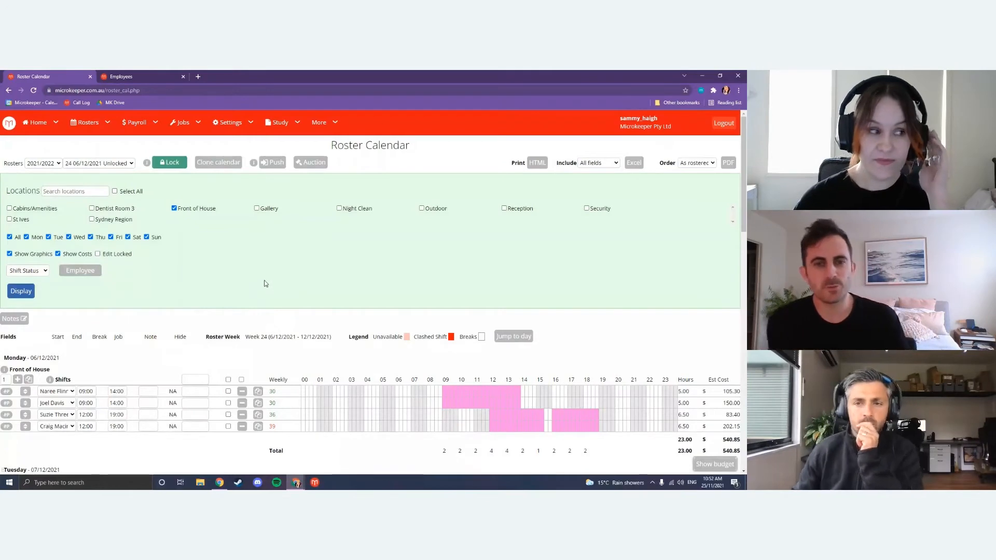
- Switch to the BigMarker conference and stop the screen sharing
drag(0, 251, 14, 77)
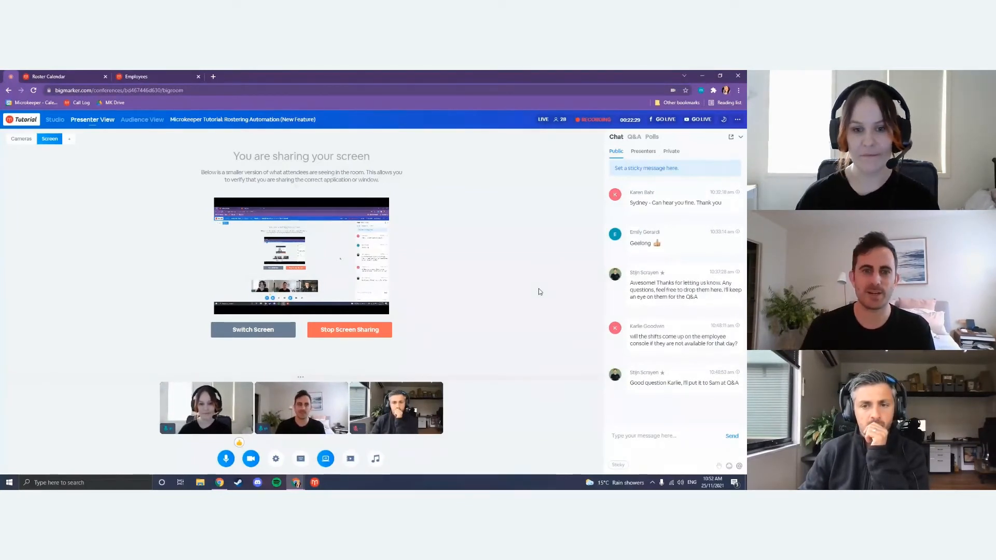
click(342, 331)
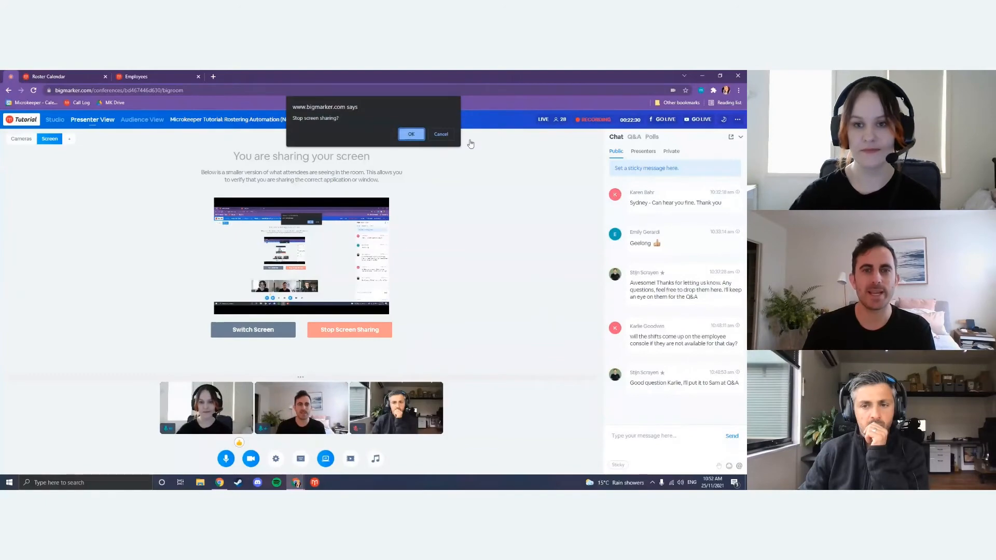
click(406, 138)
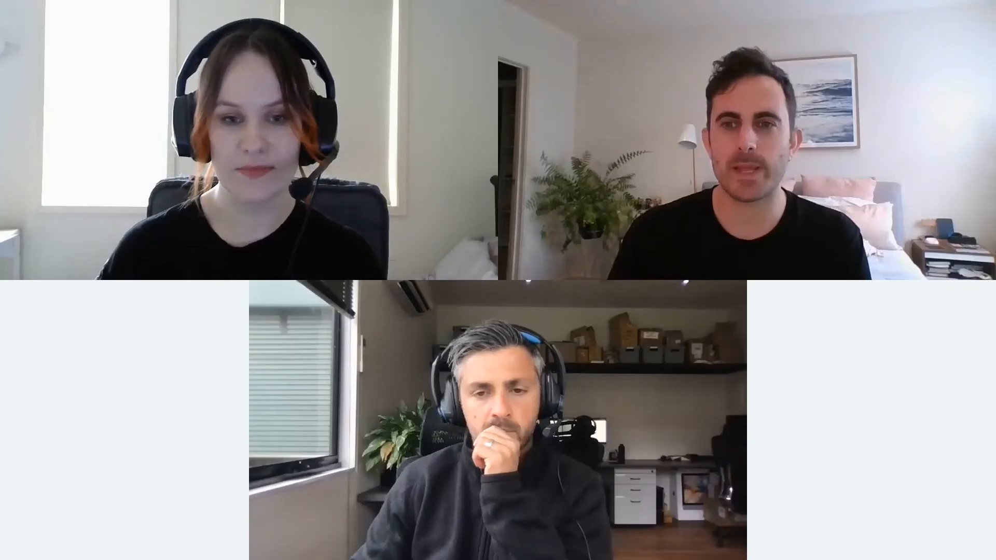
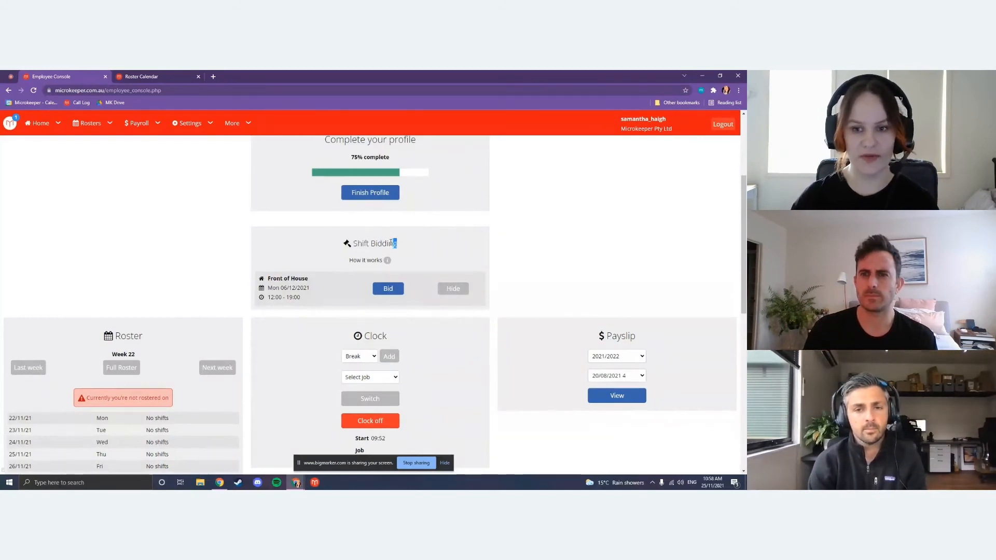
- Examine the Shift Bidding and Roster sections of the employee console, including the open Front of House shift and the weekly roster dates
drag(397, 249, 349, 244)
click(348, 250)
scroll(348, 251, down, 1)
scroll(348, 251, down, 1)
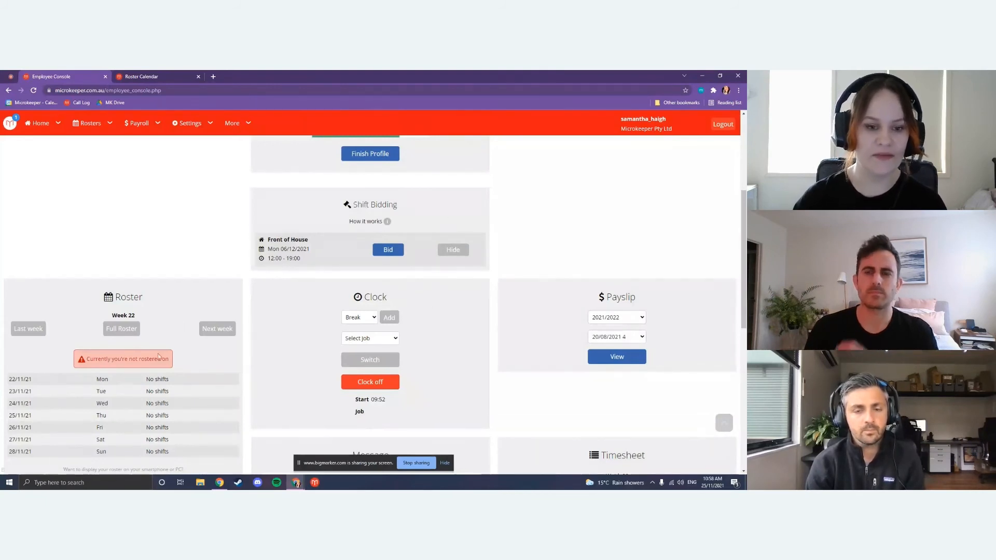
scroll(112, 348, down, 1)
mouse_move(108, 259)
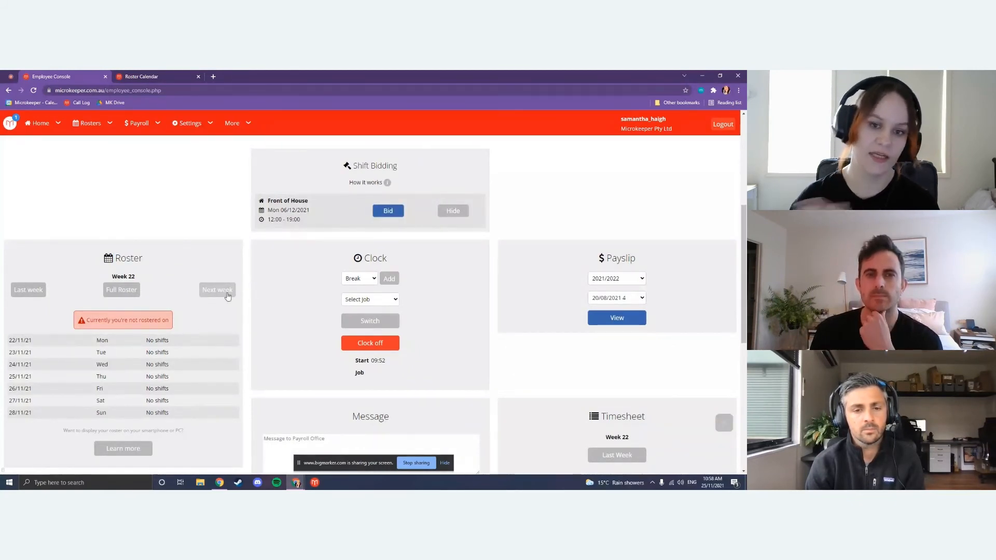
double_click(20, 340)
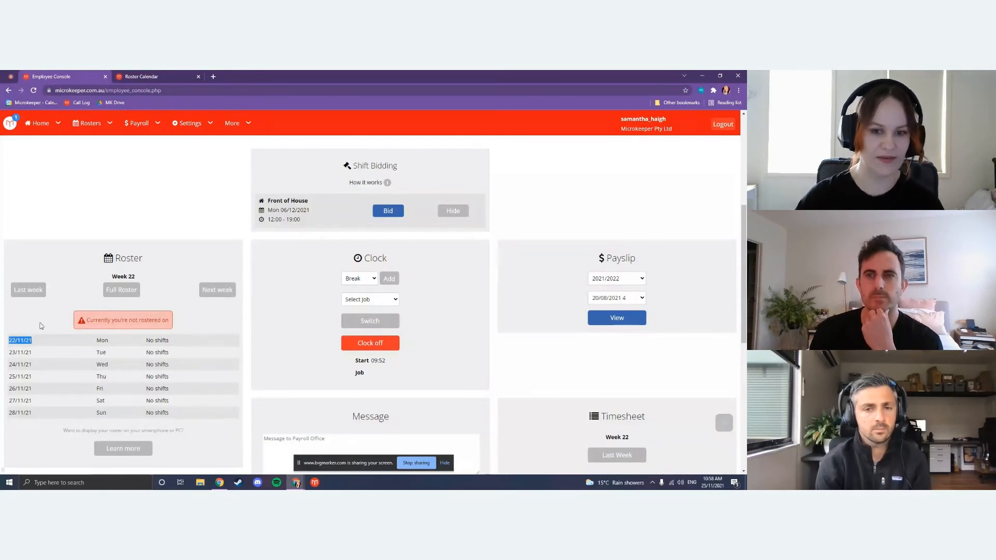
click(172, 262)
scroll(173, 262, up, 2)
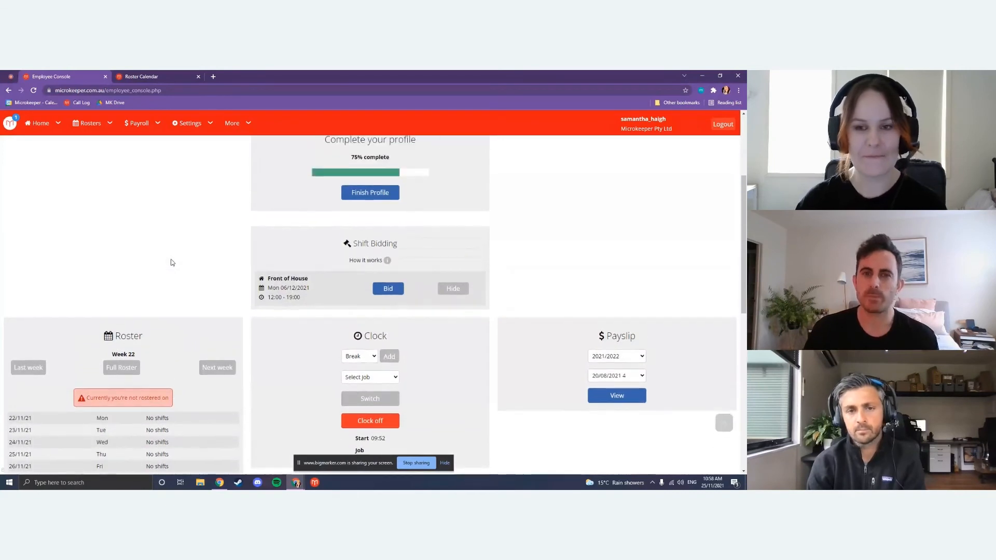
scroll(172, 263, down, 1)
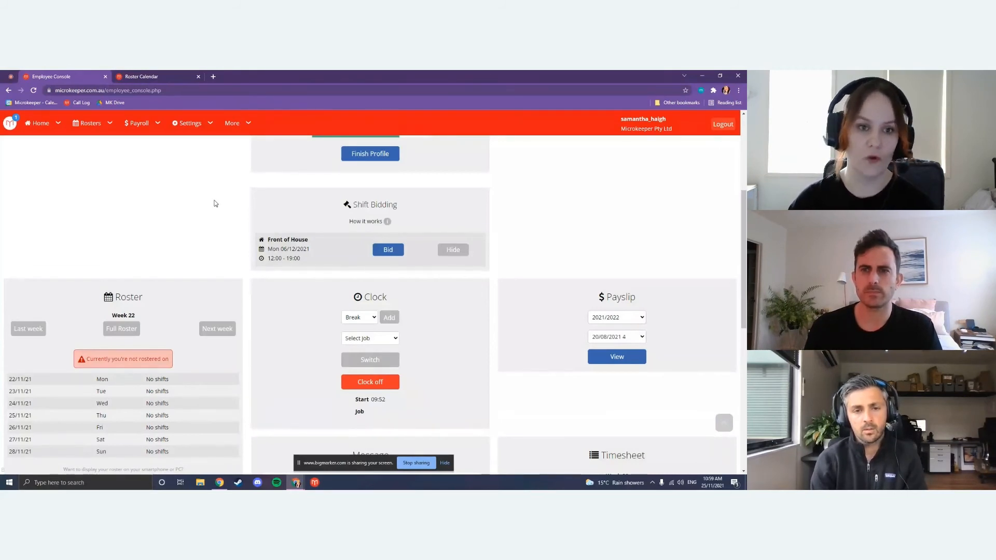
- Open the roster calendar for week 24 starting 06/12/2021 and display its Front of House shifts
click(91, 124)
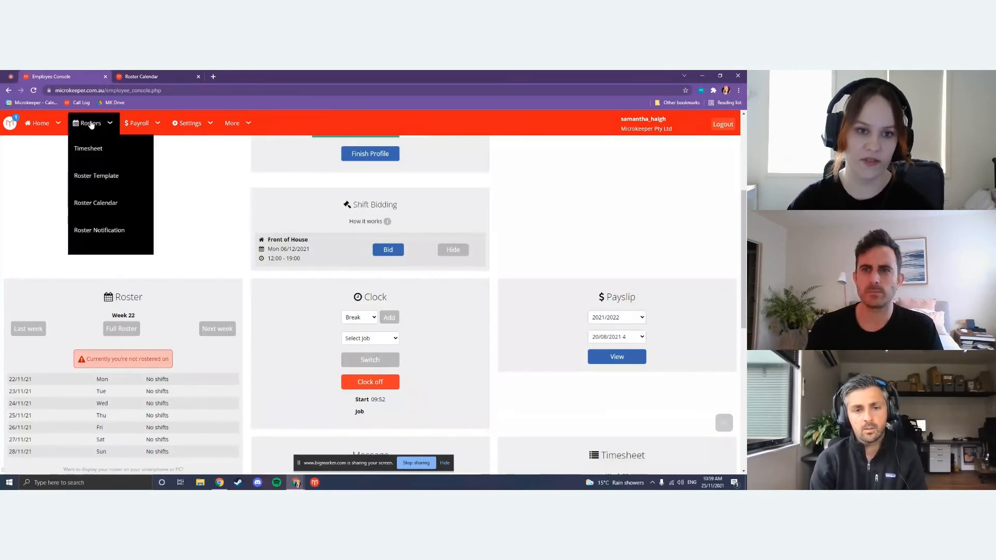
click(109, 206)
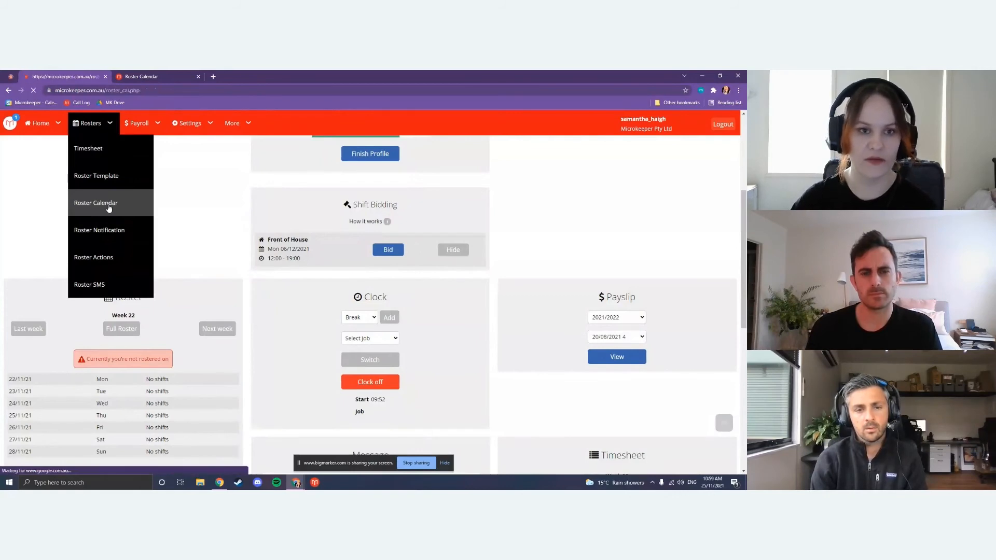
click(111, 163)
click(102, 288)
click(21, 291)
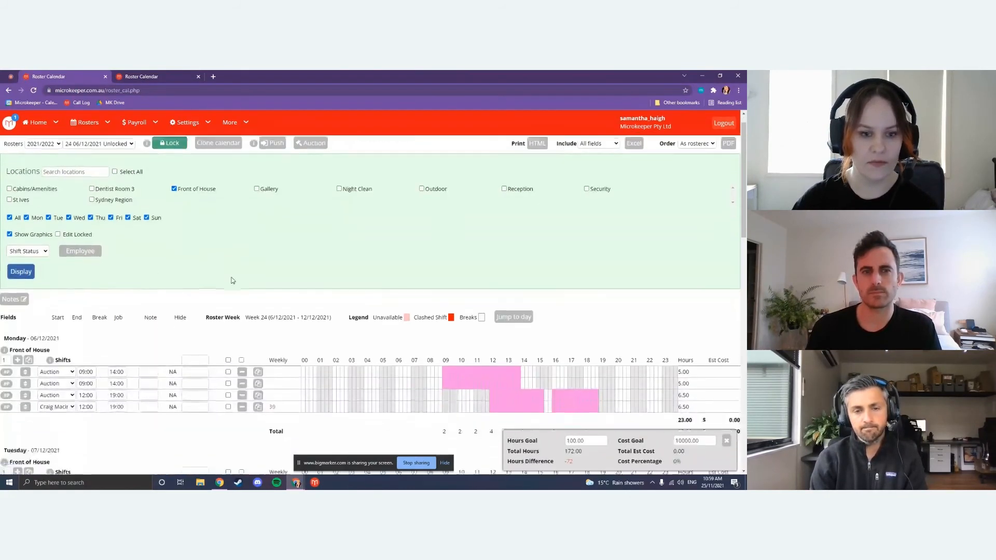
scroll(232, 280, down, 2)
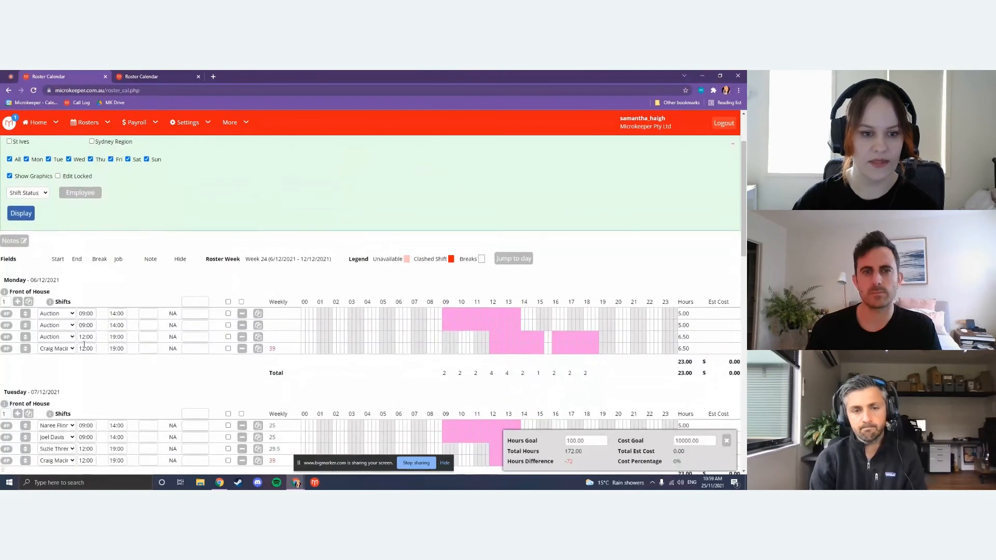
- Examine the employee choices for Monday's first Front of House auction shift, including the Unskilled, Unavailable, Rostered On and On Leave groups
click(66, 315)
scroll(84, 259, down, 3)
scroll(84, 259, up, 7)
scroll(74, 243, down, 10)
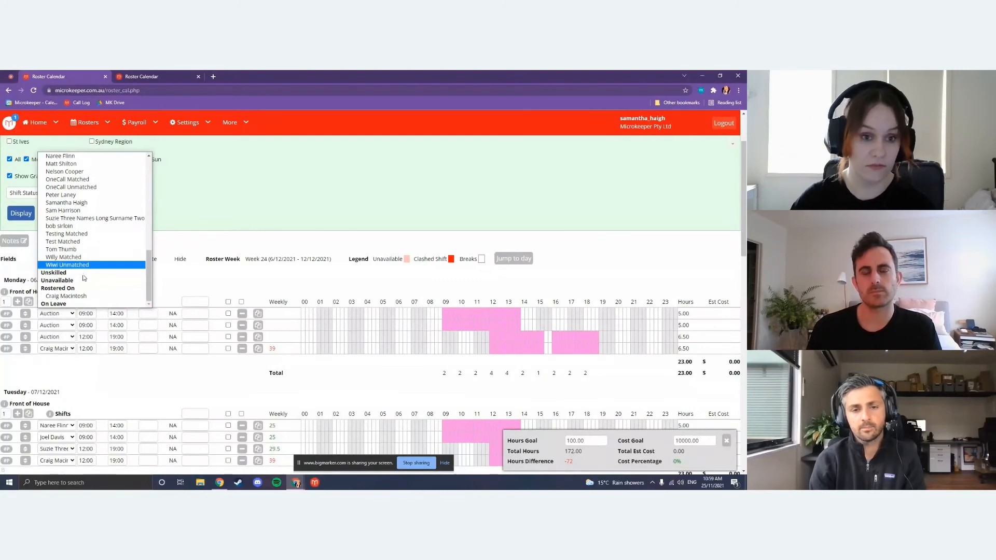
scroll(93, 245, up, 10)
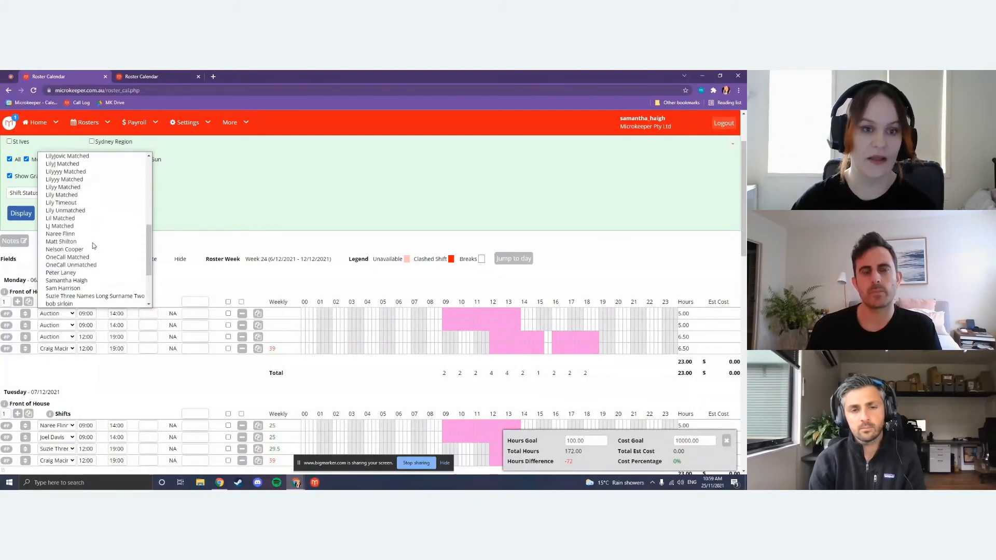
click(232, 197)
scroll(267, 223, up, 2)
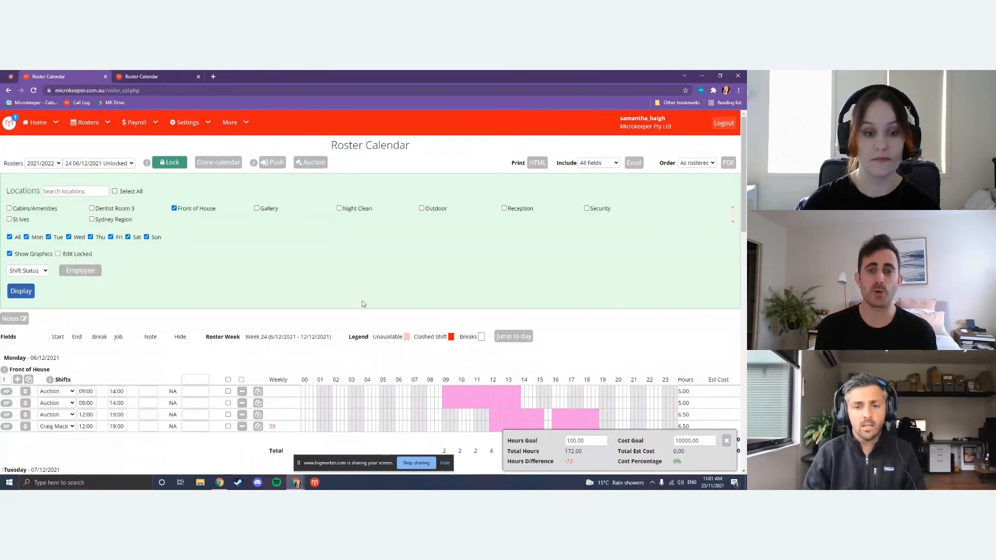
scroll(397, 306, down, 1)
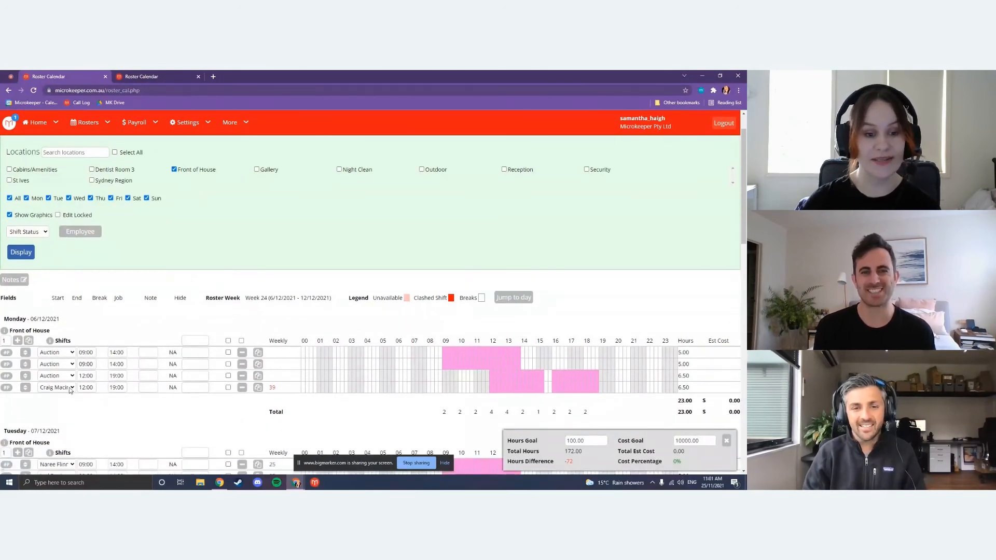
click(72, 353)
scroll(80, 325, down, 3)
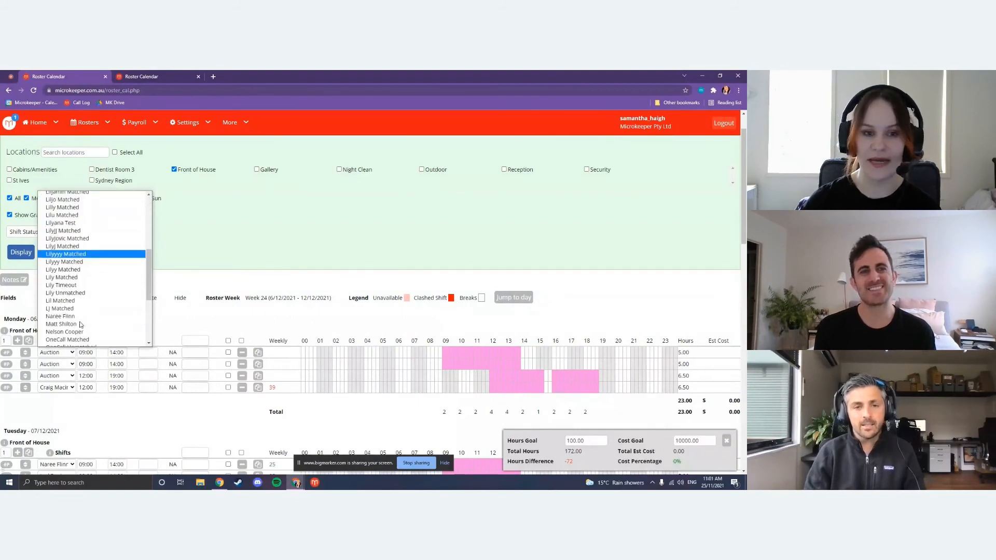
scroll(99, 292, down, 3)
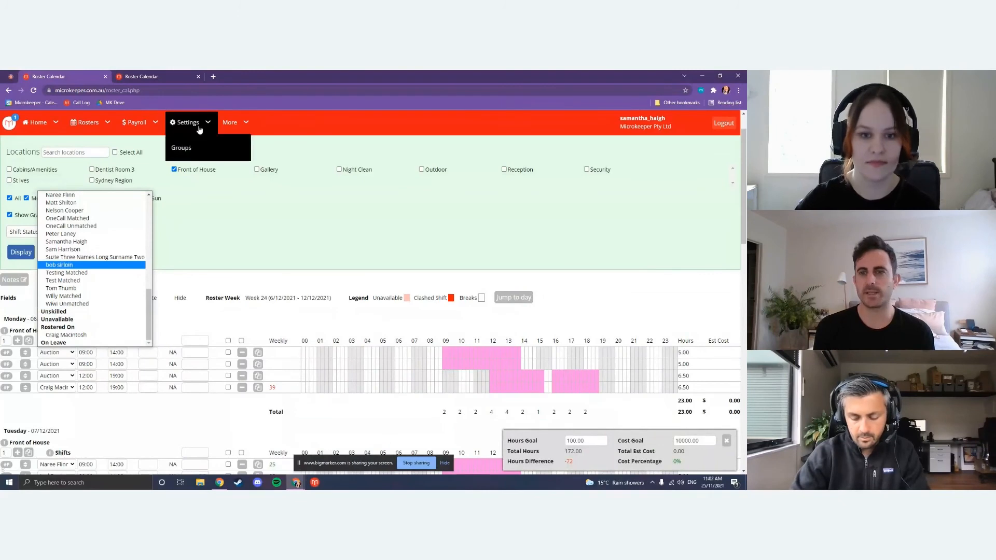
click(272, 158)
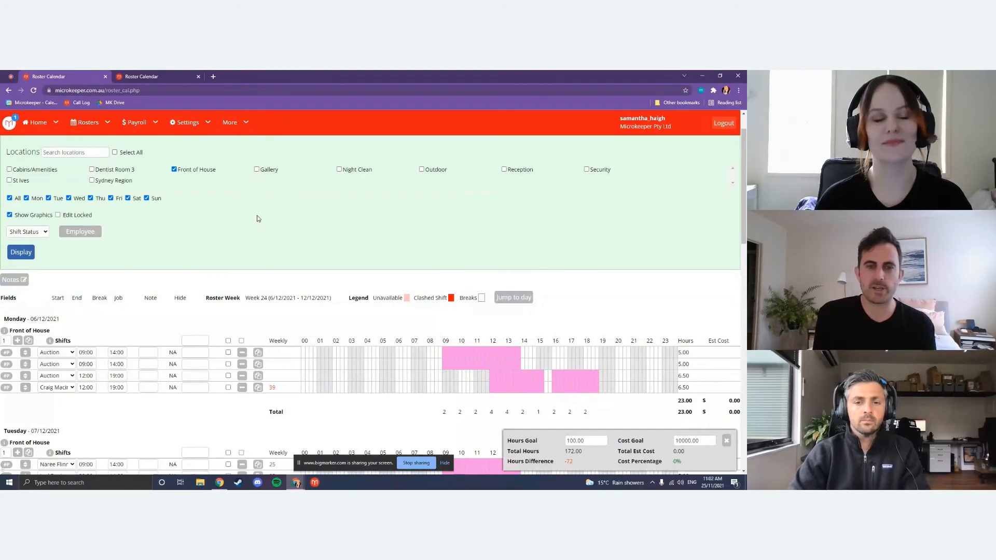
- End the screen sharing of the week 24 roster calendar in the BigMarker conference
click(232, 122)
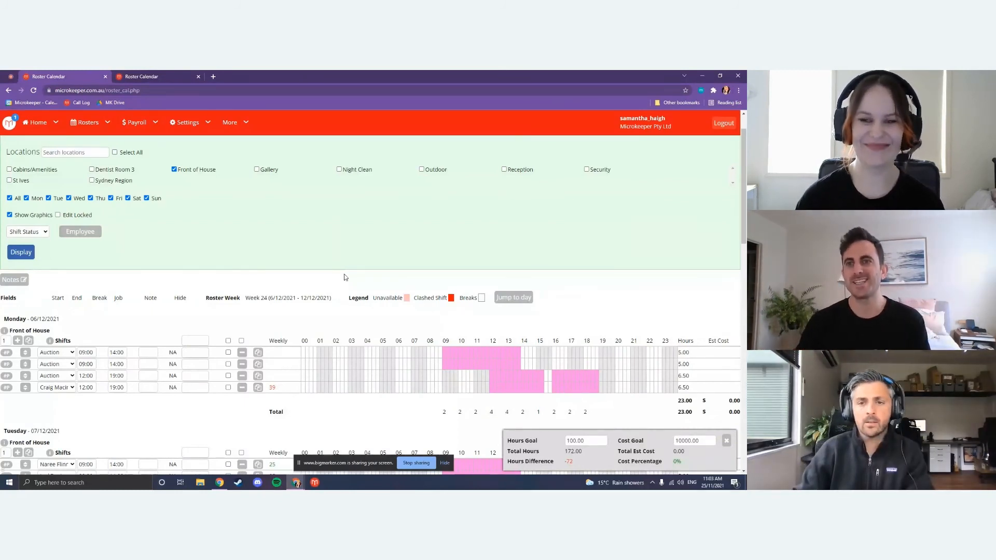
scroll(343, 278, up, 1)
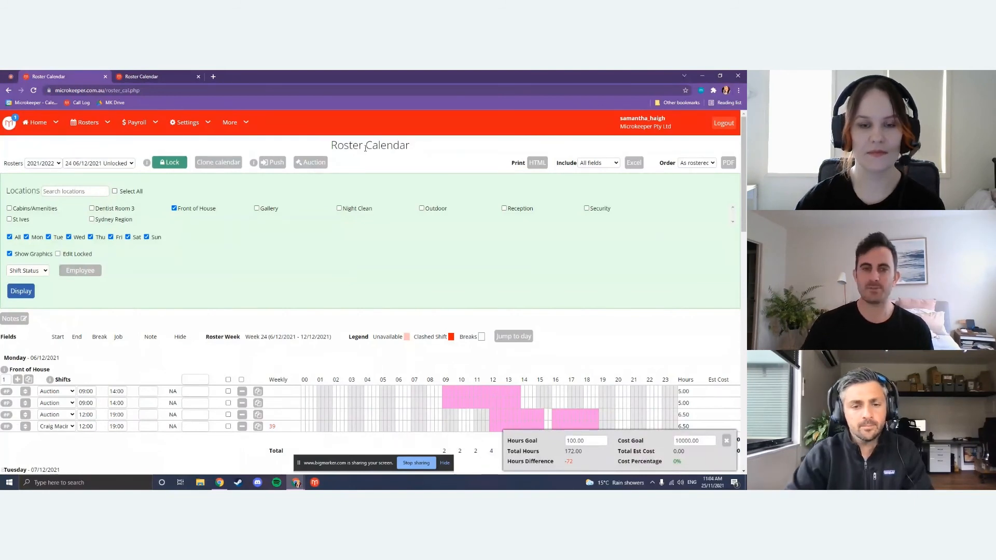
click(418, 465)
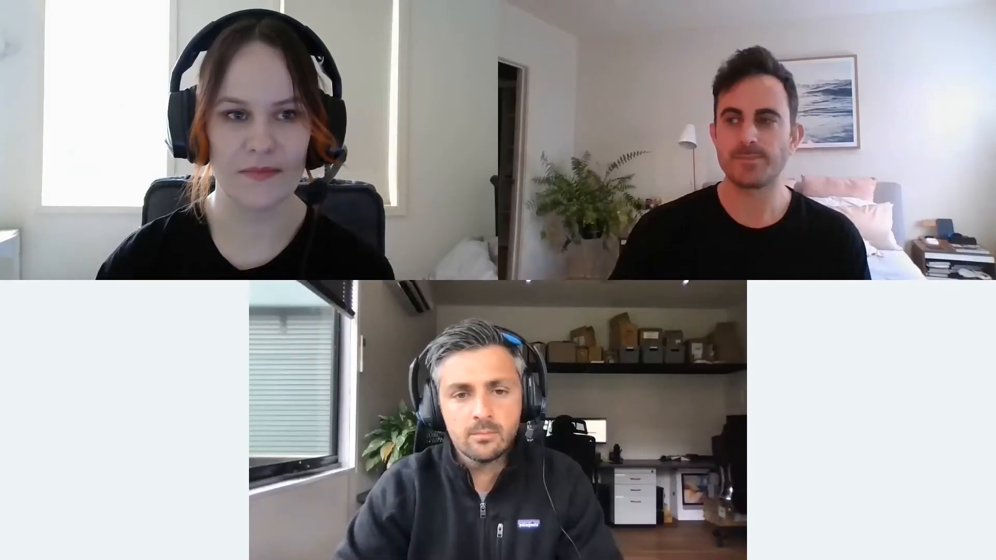